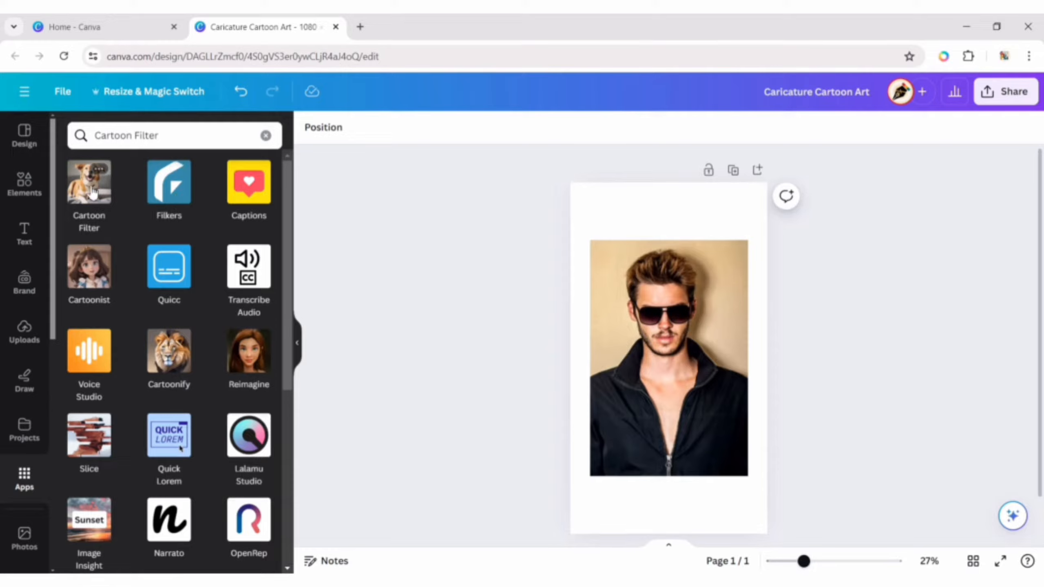
# Cartoonize the man's photo with the Cartoon Filter app and replace the original image with the result.
pyautogui.click(90, 189)
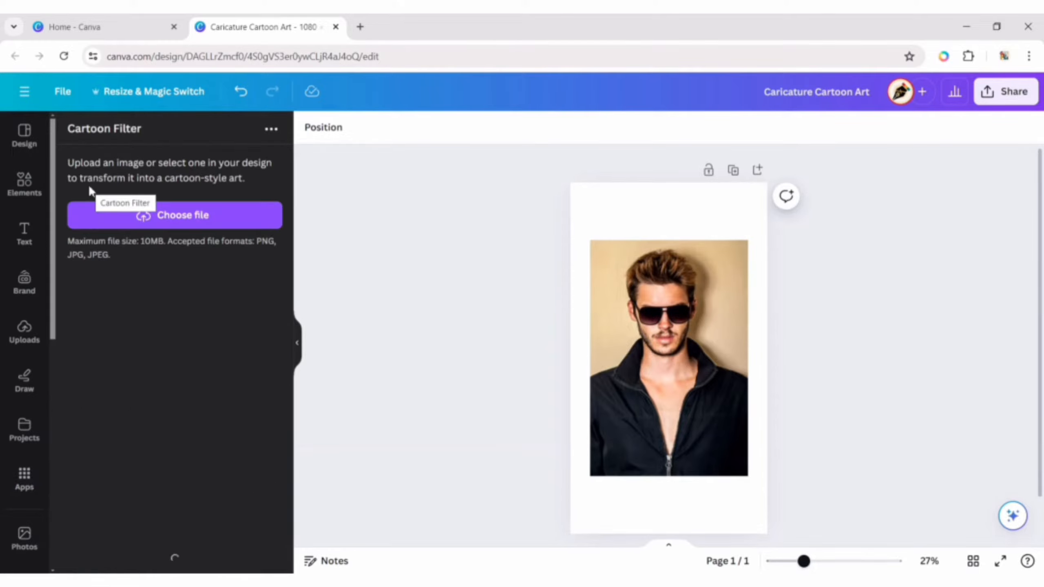
pyautogui.click(637, 333)
pyautogui.click(190, 218)
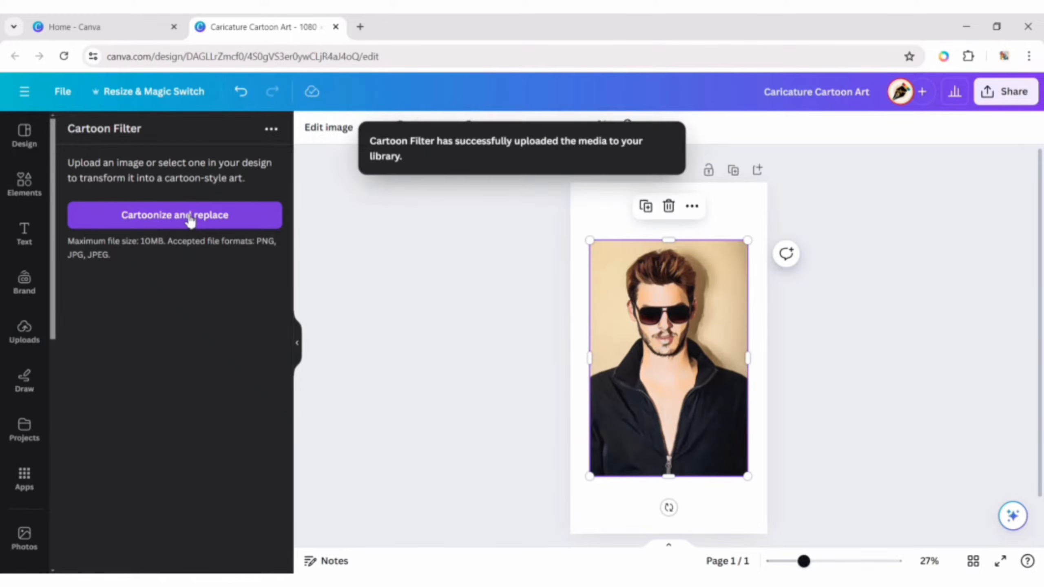
pyautogui.click(297, 342)
pyautogui.click(753, 325)
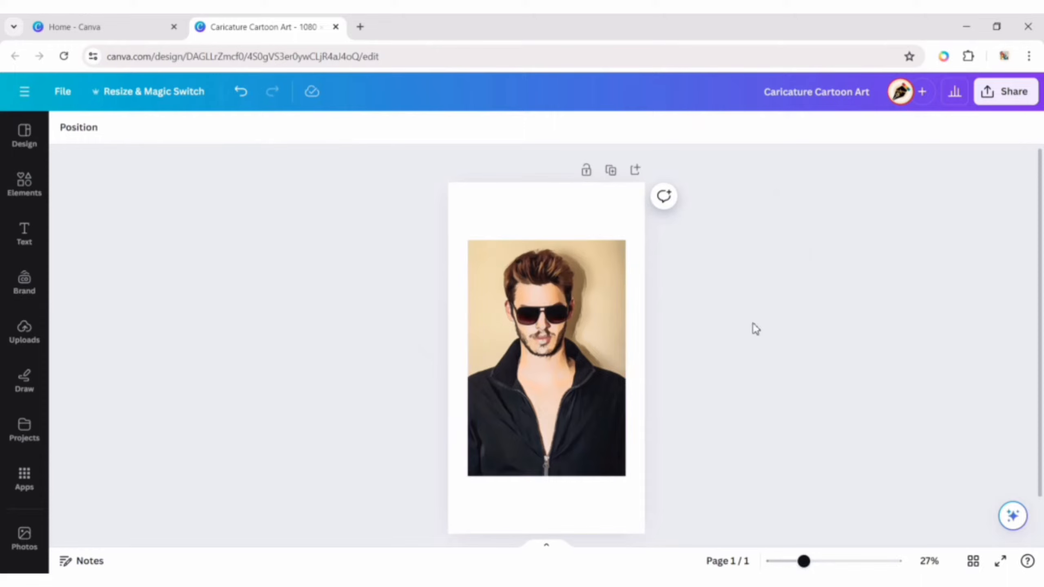
# Remove the background from the cartoonized photo with BG Remover.
pyautogui.click(599, 313)
pyautogui.click(91, 124)
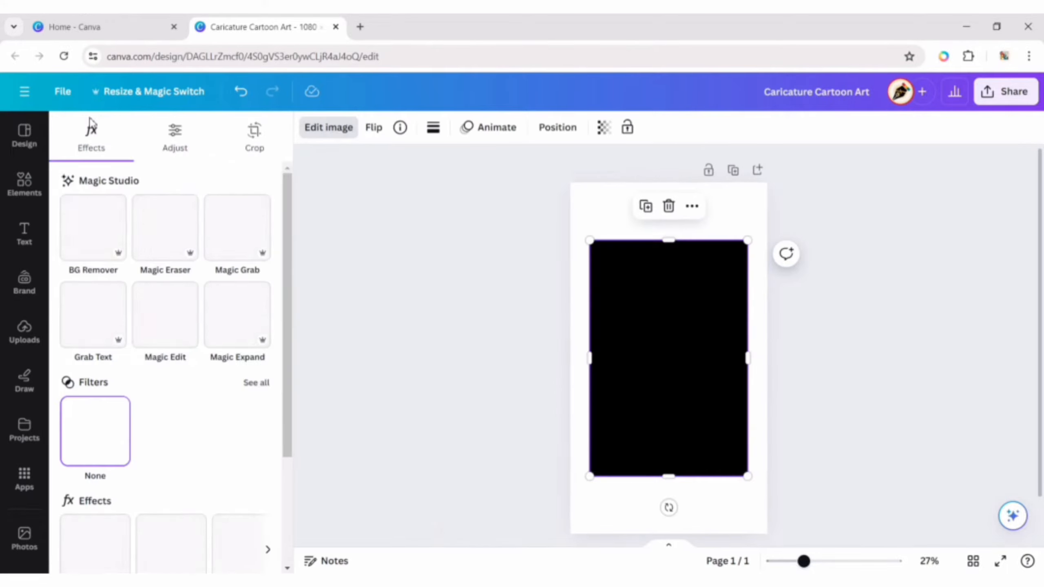
pyautogui.click(88, 234)
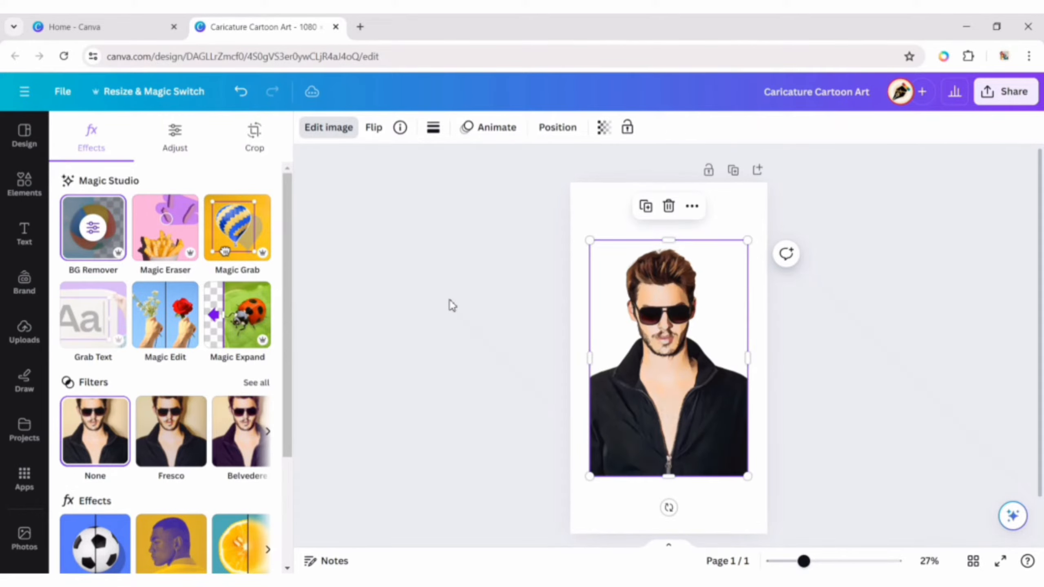
# Erase the jacket, chest and neck from the cutout, using brush size 15 around the jaw, so only the head is kept.
pyautogui.click(98, 230)
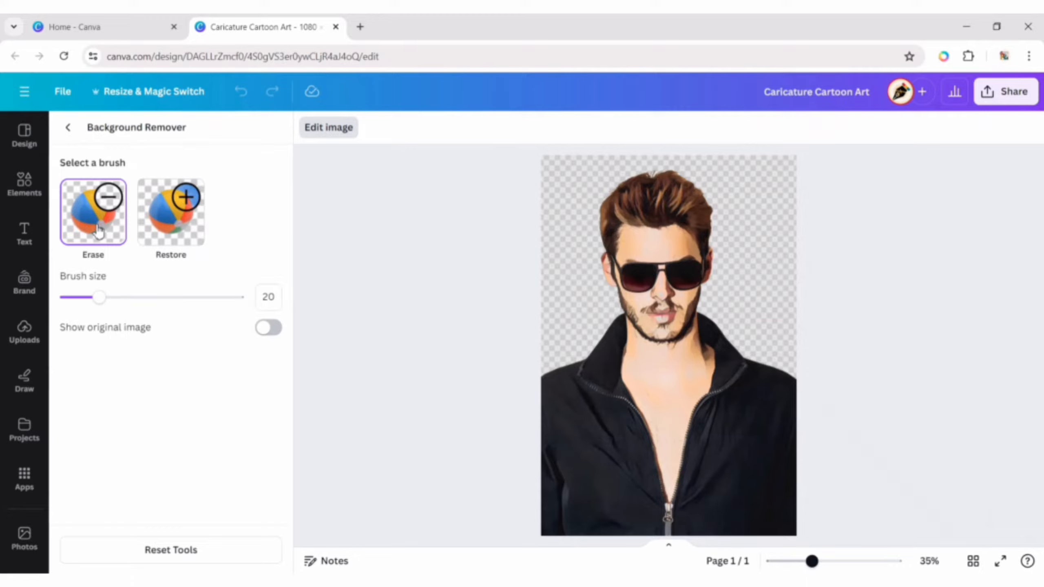
pyautogui.moveTo(99, 297); pyautogui.dragTo(152, 306)
pyautogui.moveTo(547, 415)
pyautogui.mouseDown()
pyautogui.moveTo(542, 539)
pyautogui.moveTo(654, 525)
pyautogui.moveTo(803, 457)
pyautogui.moveTo(743, 504)
pyautogui.moveTo(573, 474)
pyautogui.moveTo(574, 415)
pyautogui.moveTo(753, 454)
pyautogui.moveTo(735, 414)
pyautogui.moveTo(736, 340)
pyautogui.moveTo(669, 427)
pyautogui.moveTo(585, 342)
pyautogui.moveTo(694, 379)
pyautogui.moveTo(719, 342)
pyautogui.moveTo(656, 379)
pyautogui.moveTo(596, 342)
pyautogui.mouseUp()
pyautogui.moveTo(157, 304); pyautogui.dragTo(97, 304)
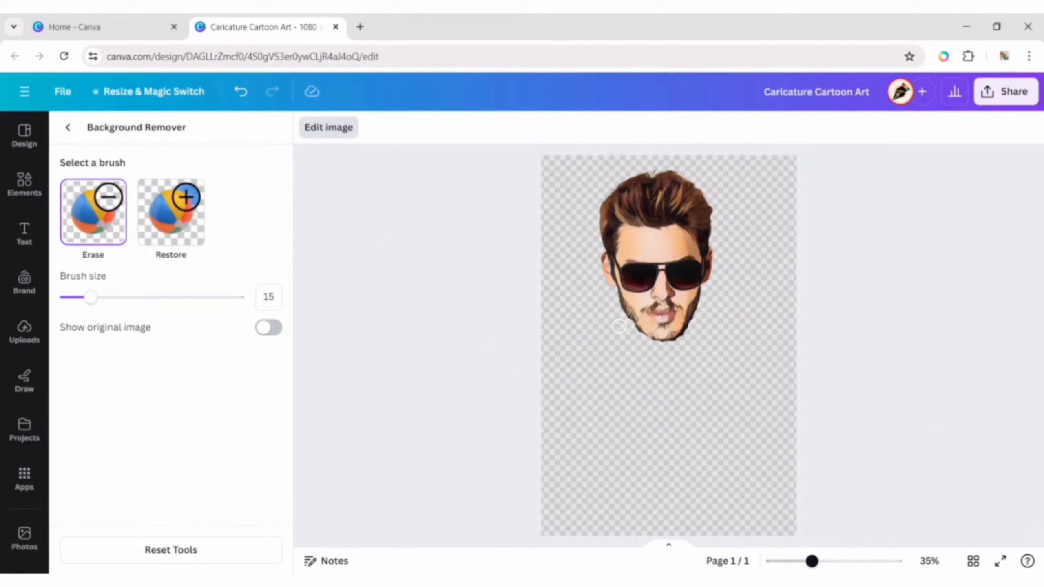
# Restore the jawline and chin, and erase the remaining collar and neck bits around them with brush size 10.
pyautogui.click(178, 237)
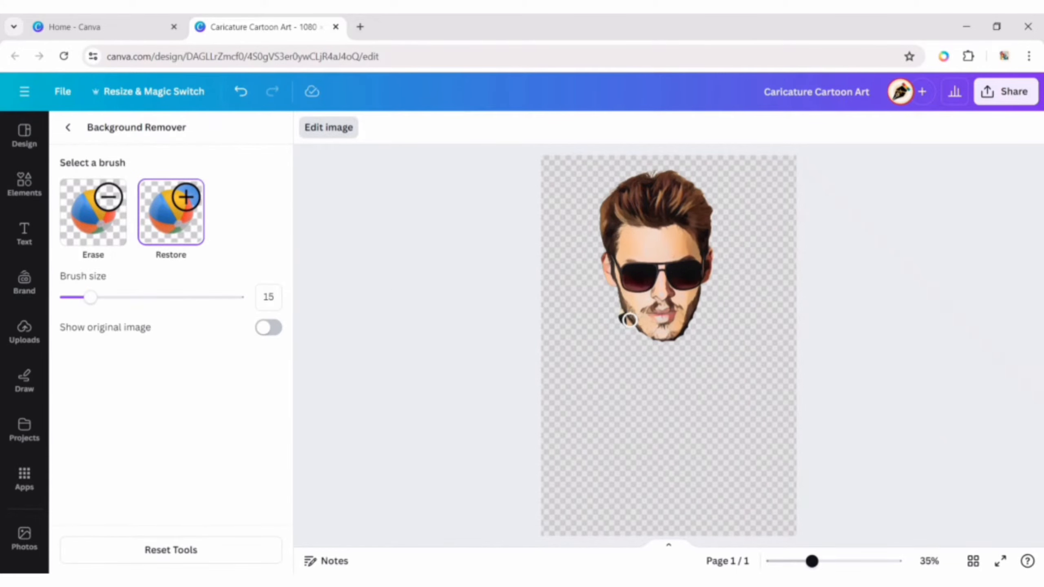
pyautogui.moveTo(703, 309)
pyautogui.mouseDown()
pyautogui.moveTo(677, 338)
pyautogui.moveTo(624, 320)
pyautogui.mouseUp()
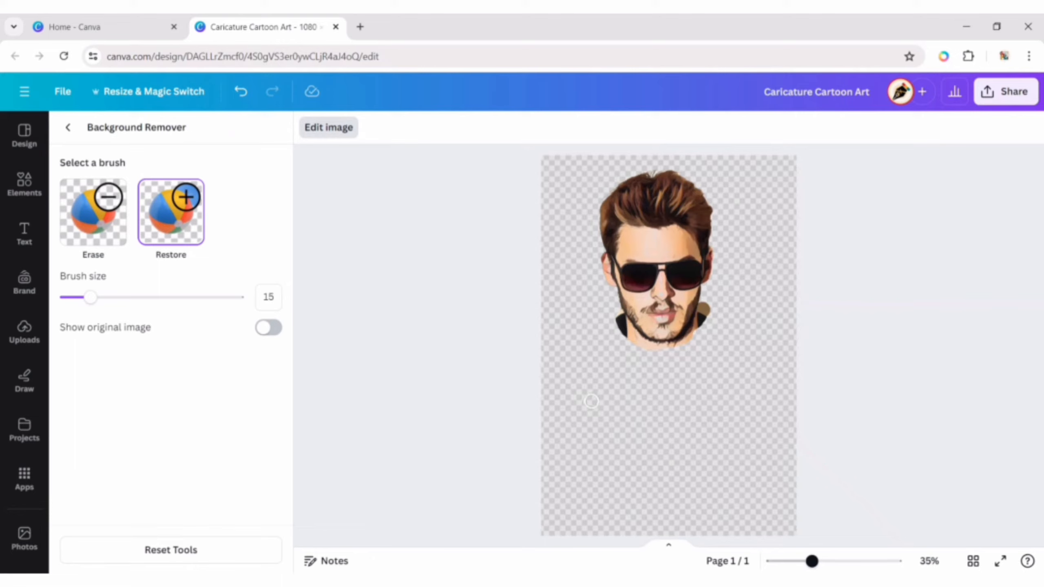
pyautogui.click(102, 235)
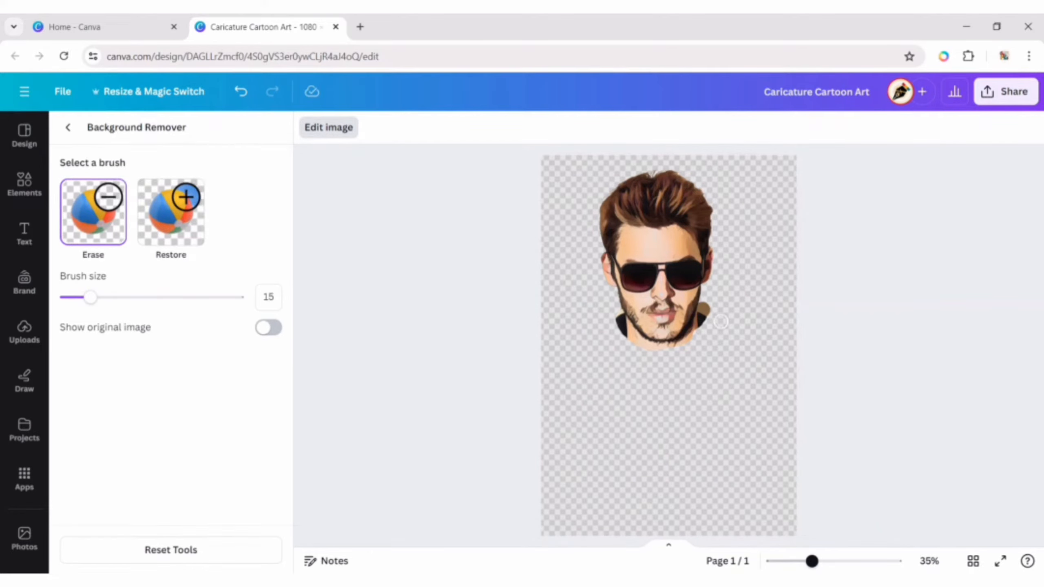
pyautogui.moveTo(679, 349)
pyautogui.mouseDown()
pyautogui.moveTo(652, 351)
pyautogui.moveTo(618, 316)
pyautogui.mouseUp()
pyautogui.moveTo(90, 297); pyautogui.dragTo(82, 302)
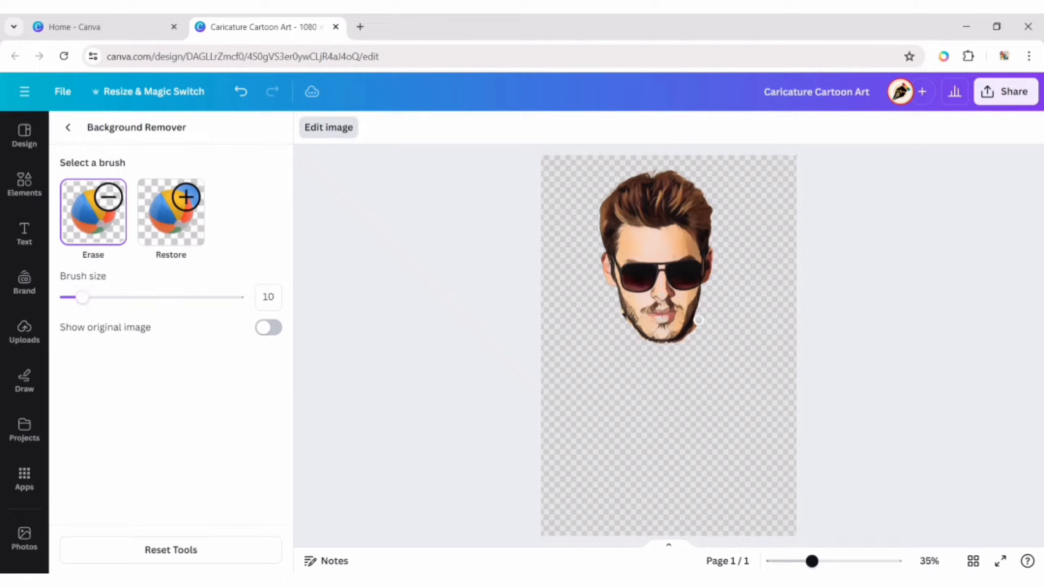
pyautogui.moveTo(625, 329); pyautogui.dragTo(623, 318)
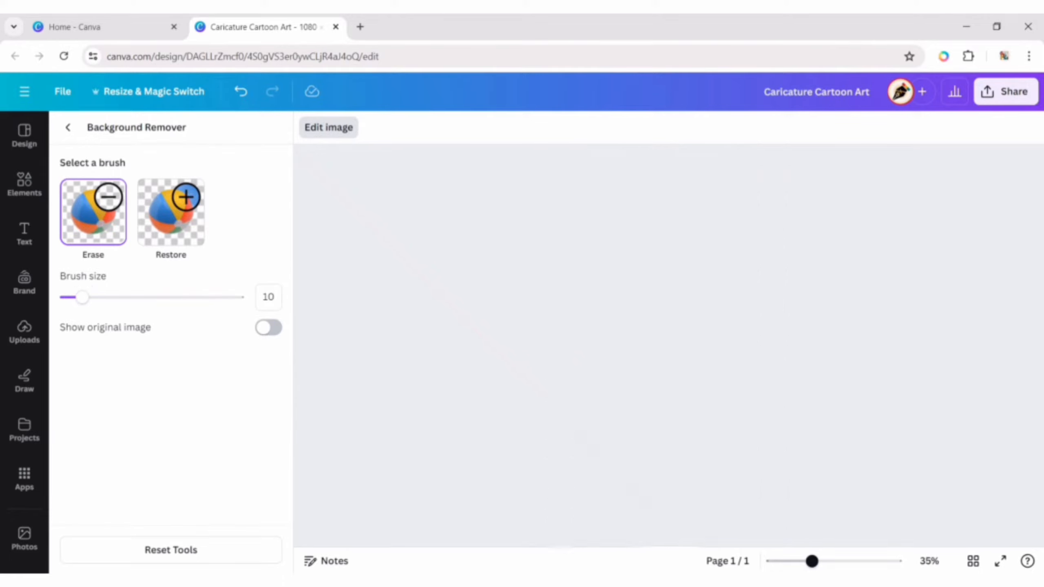
pyautogui.click(65, 131)
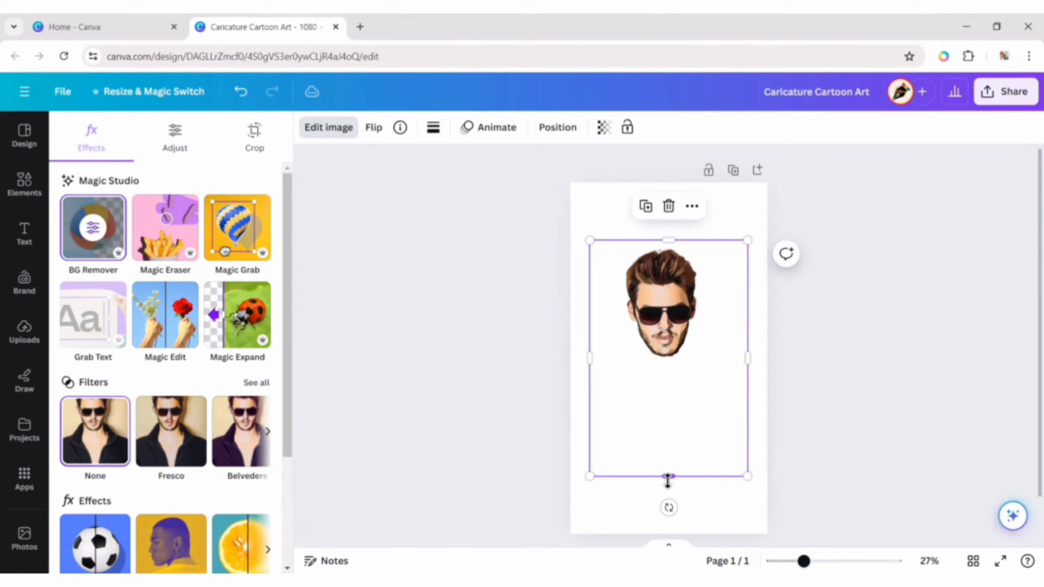
# Crop the empty lower area off the head image and move the head up near the page's upper edge.
pyautogui.moveTo(668, 477); pyautogui.dragTo(669, 382)
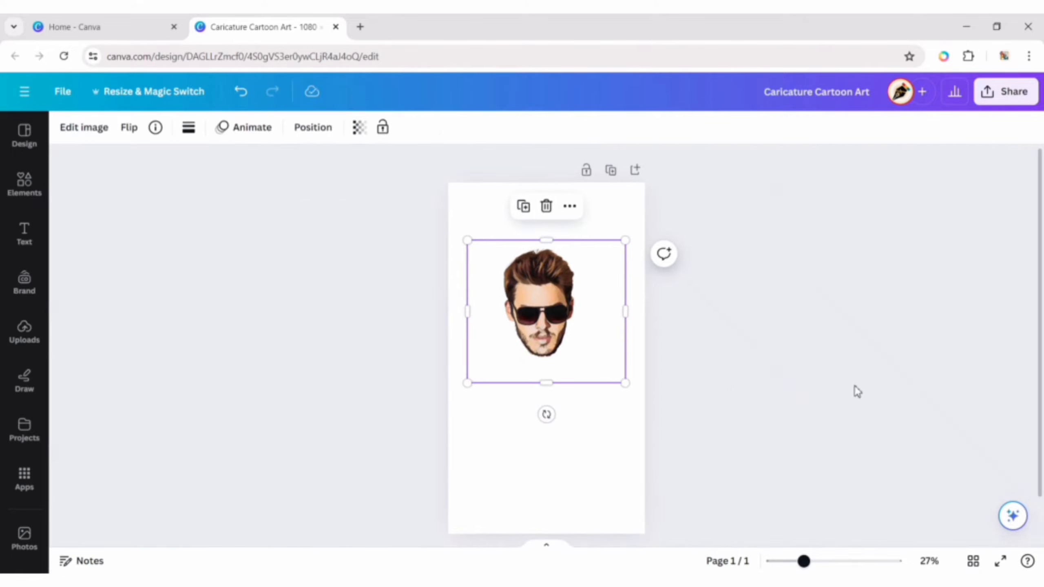
pyautogui.click(854, 385)
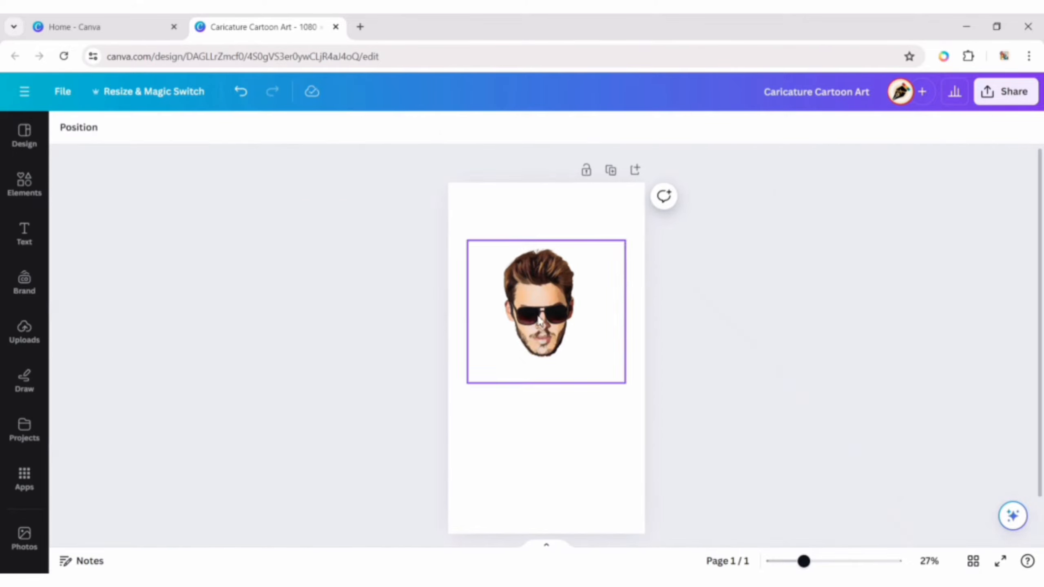
pyautogui.moveTo(539, 317); pyautogui.dragTo(539, 275)
pyautogui.click(720, 317)
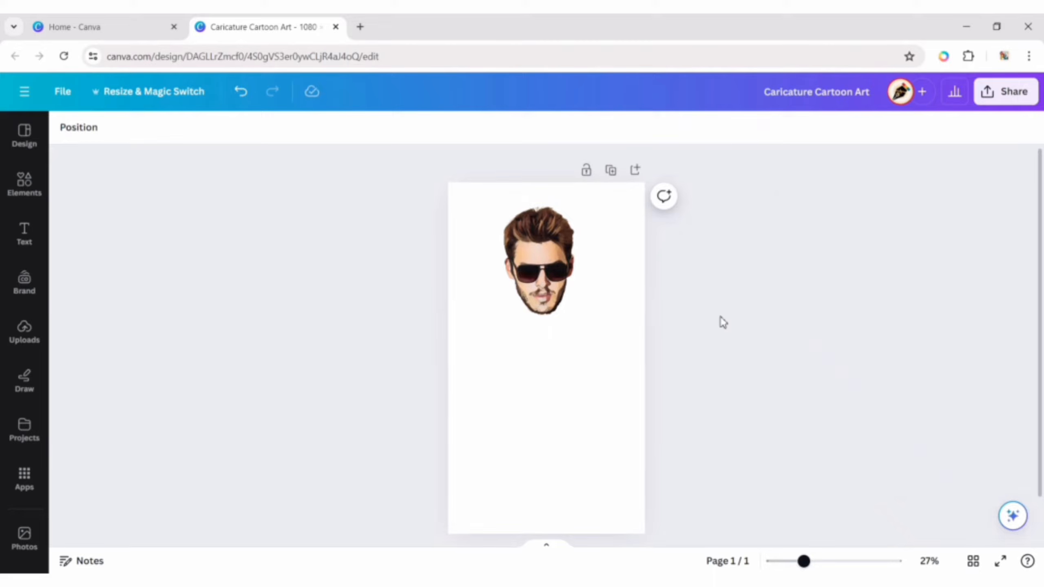
# Search the elements library for "cartoon man" and limit the results to graphics.
pyautogui.click(35, 175)
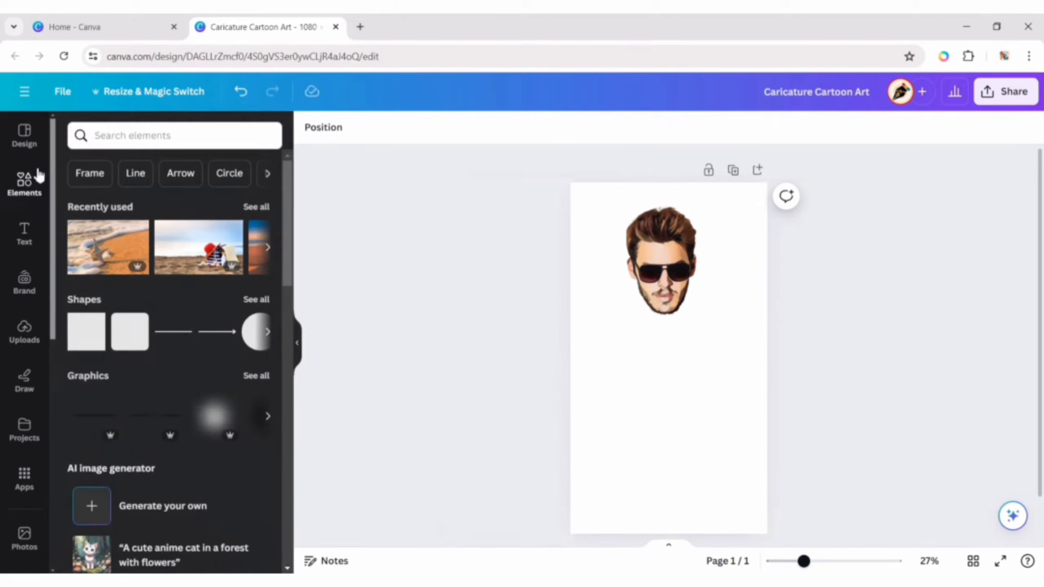
pyautogui.write('car')
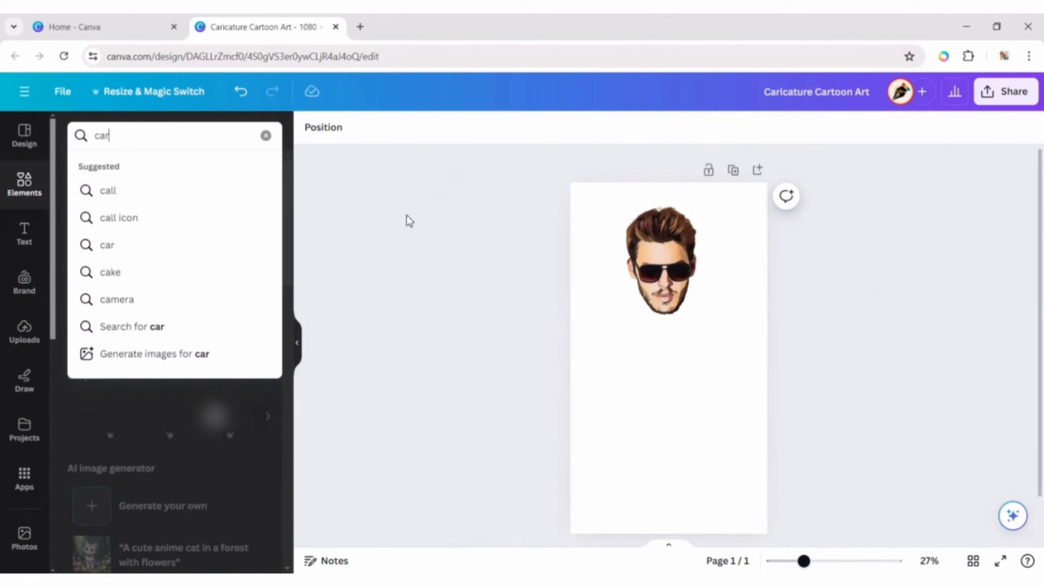
pyautogui.write('toon man')
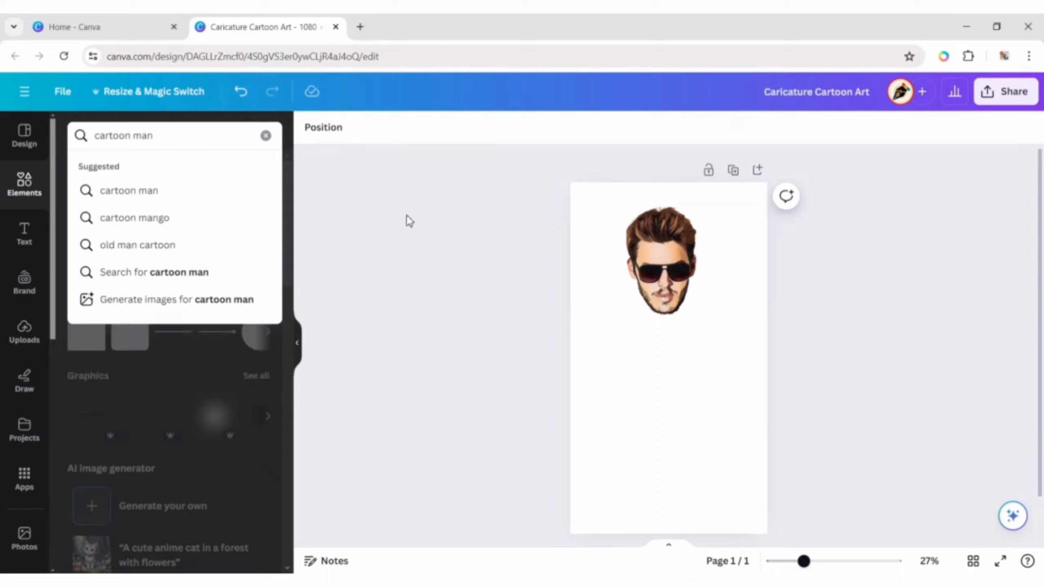
pyautogui.press('Return')
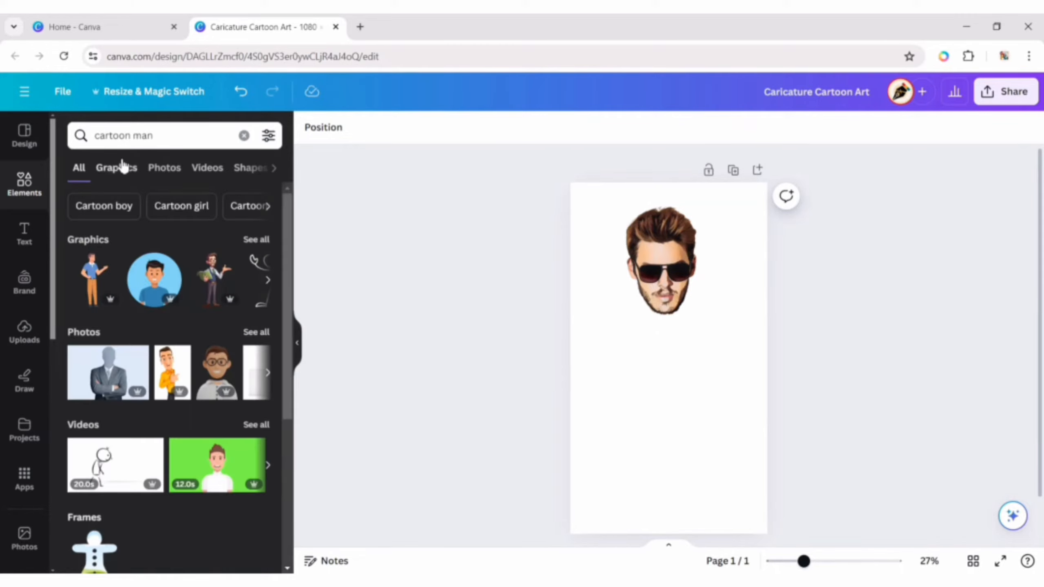
pyautogui.click(127, 166)
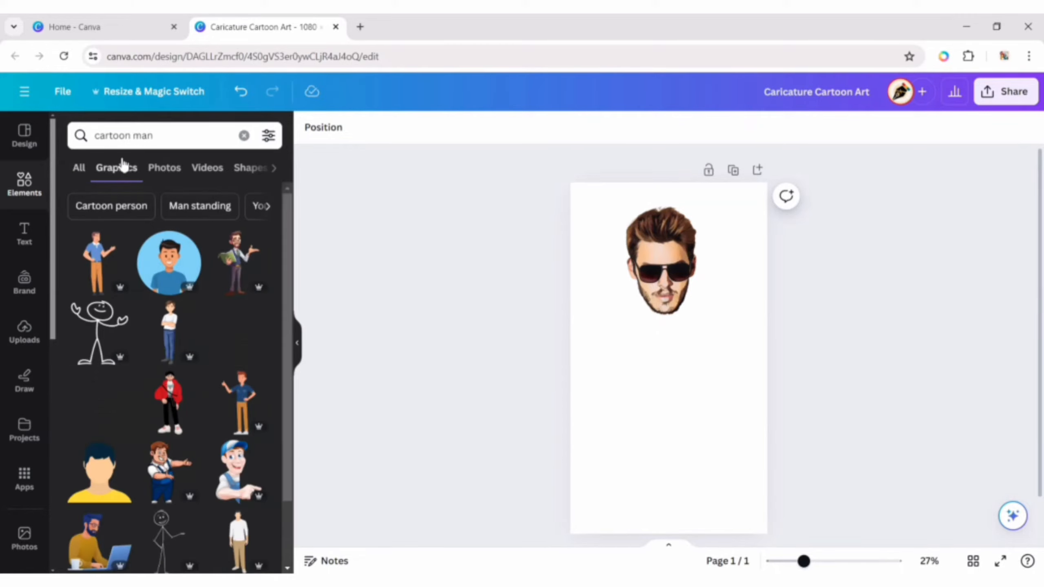
# Insert the bearded man holding a green book, shrink the figure and place it below the head.
pyautogui.click(237, 259)
pyautogui.click(297, 342)
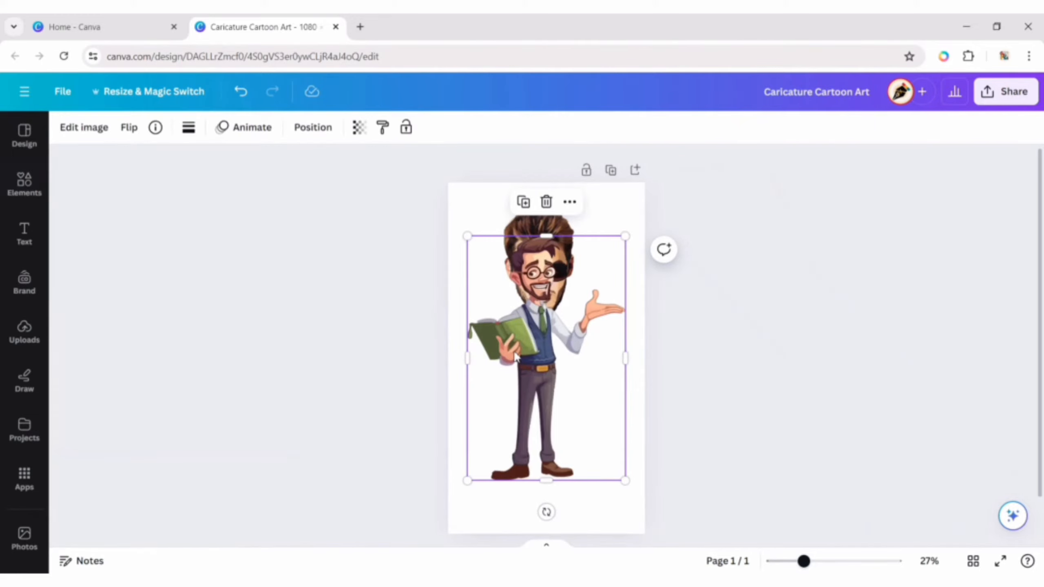
pyautogui.moveTo(621, 241); pyautogui.dragTo(598, 305)
pyautogui.moveTo(513, 372); pyautogui.dragTo(528, 398)
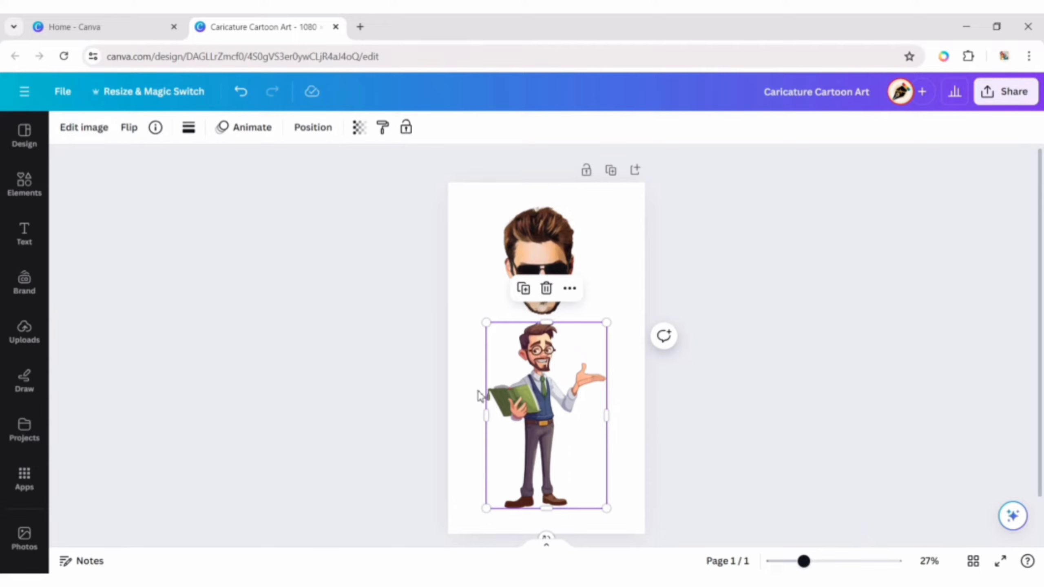
# Erase most of the cartoon figure's head in the Background Remover with brush size 25.
pyautogui.click(84, 127)
pyautogui.click(104, 238)
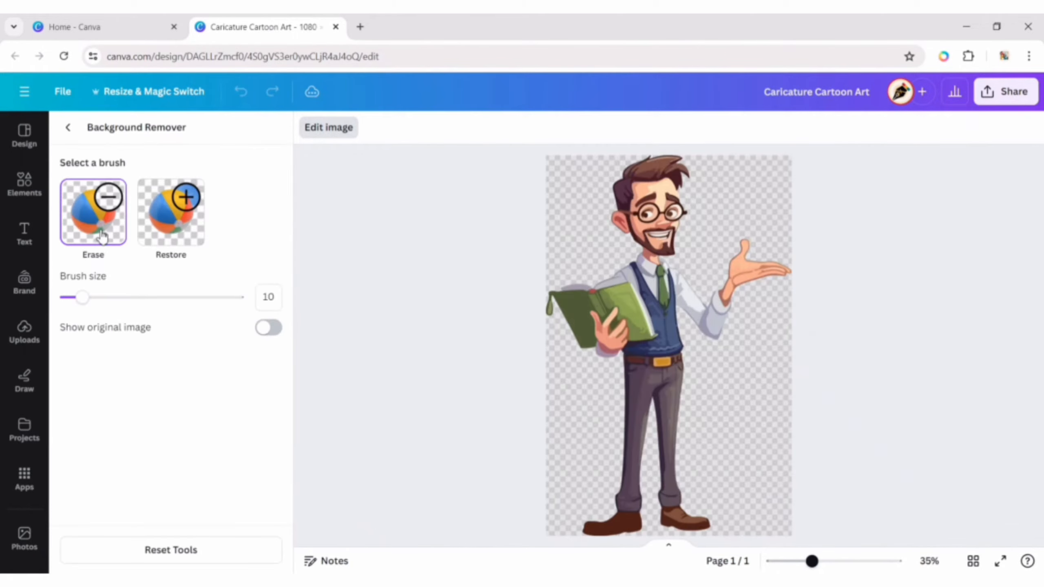
pyautogui.moveTo(83, 296); pyautogui.dragTo(108, 296)
pyautogui.moveTo(684, 166)
pyautogui.mouseDown()
pyautogui.moveTo(617, 190)
pyautogui.moveTo(675, 187)
pyautogui.moveTo(621, 224)
pyautogui.moveTo(663, 219)
pyautogui.moveTo(666, 229)
pyautogui.moveTo(637, 227)
pyautogui.mouseUp()
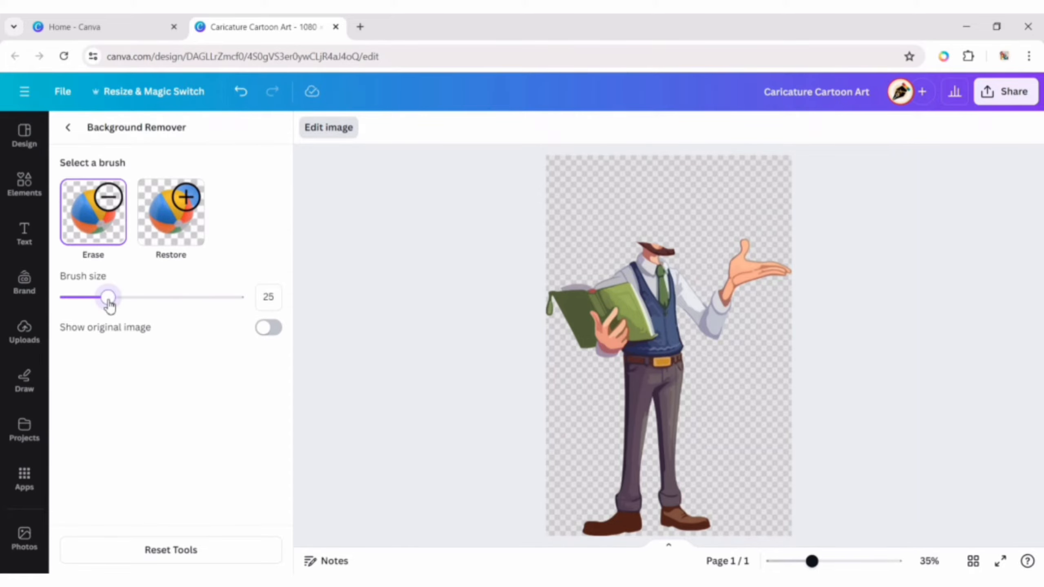
# Erase the leftover beard and jaw above the figure's neck with brush size 8 and finish the background edit.
pyautogui.moveTo(108, 302)
pyautogui.mouseDown()
pyautogui.moveTo(90, 325)
pyautogui.moveTo(82, 317)
pyautogui.mouseUp()
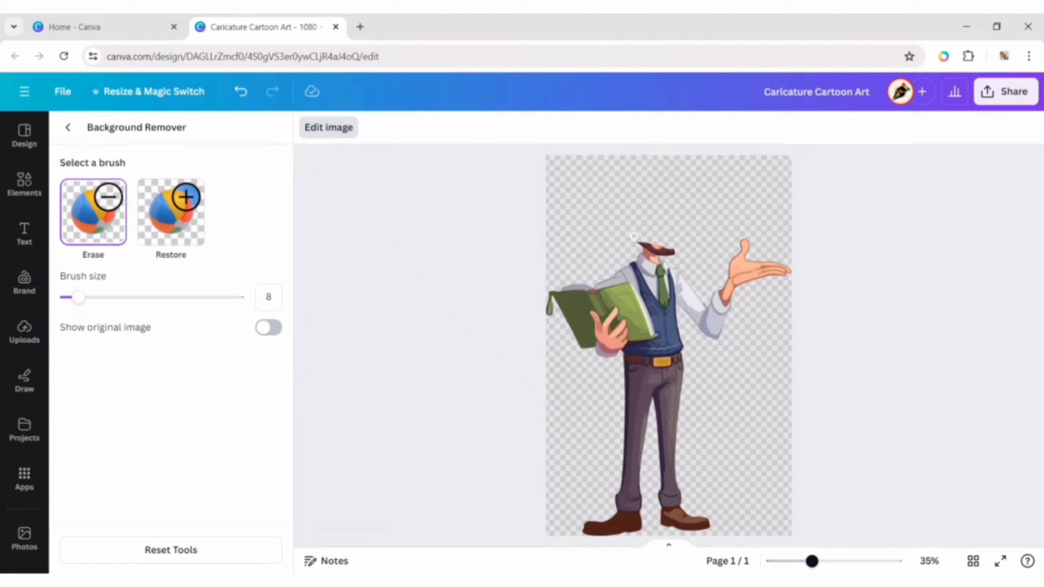
pyautogui.moveTo(648, 242); pyautogui.dragTo(664, 249)
pyautogui.click(68, 128)
pyautogui.click(423, 305)
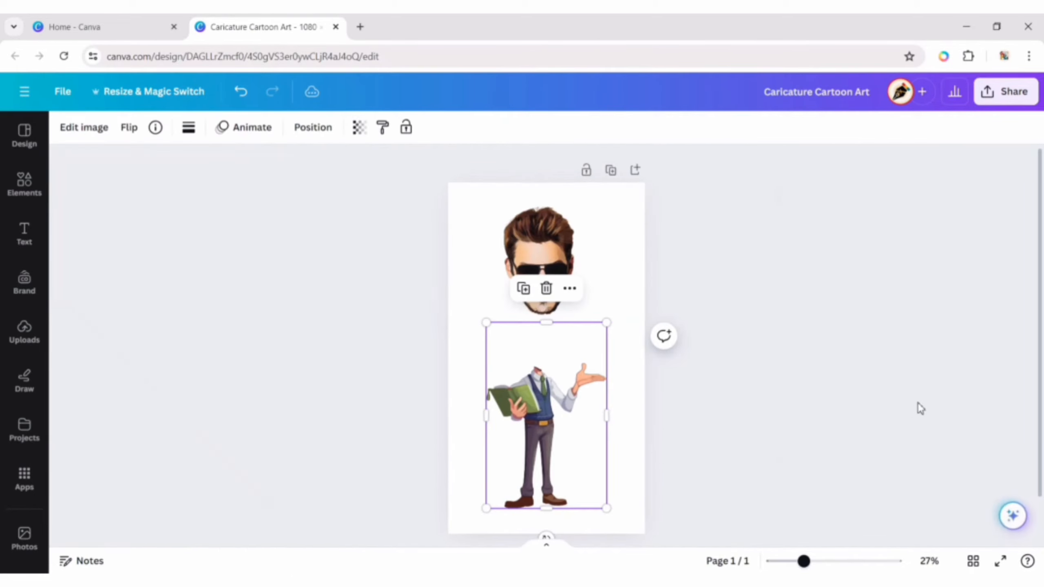
pyautogui.click(918, 407)
# Enlarge the headless cartoon body slightly on the page.
pyautogui.click(536, 434)
pyautogui.moveTo(612, 320); pyautogui.dragTo(629, 288)
pyautogui.click(725, 408)
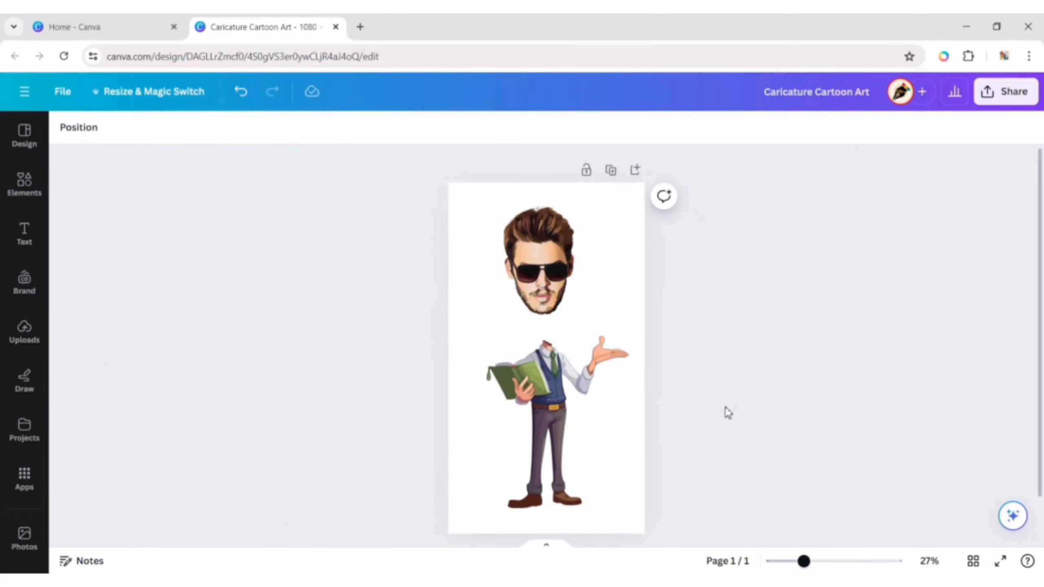
# Move the cartoonized head down onto the body's neck and bring it to the front.
pyautogui.click(540, 263)
pyautogui.moveTo(541, 263); pyautogui.dragTo(545, 294)
pyautogui.click(314, 127)
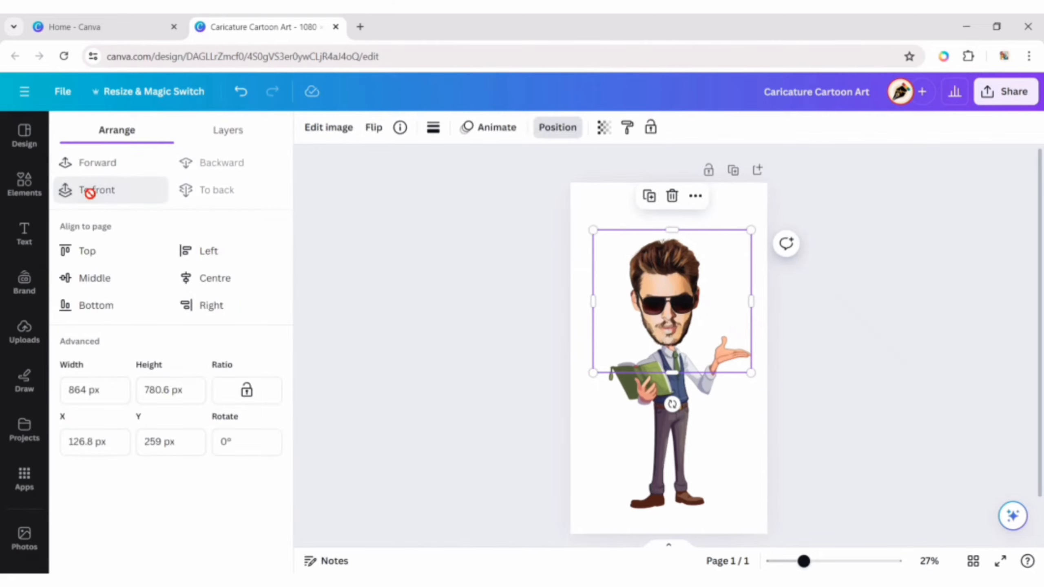
pyautogui.click(328, 321)
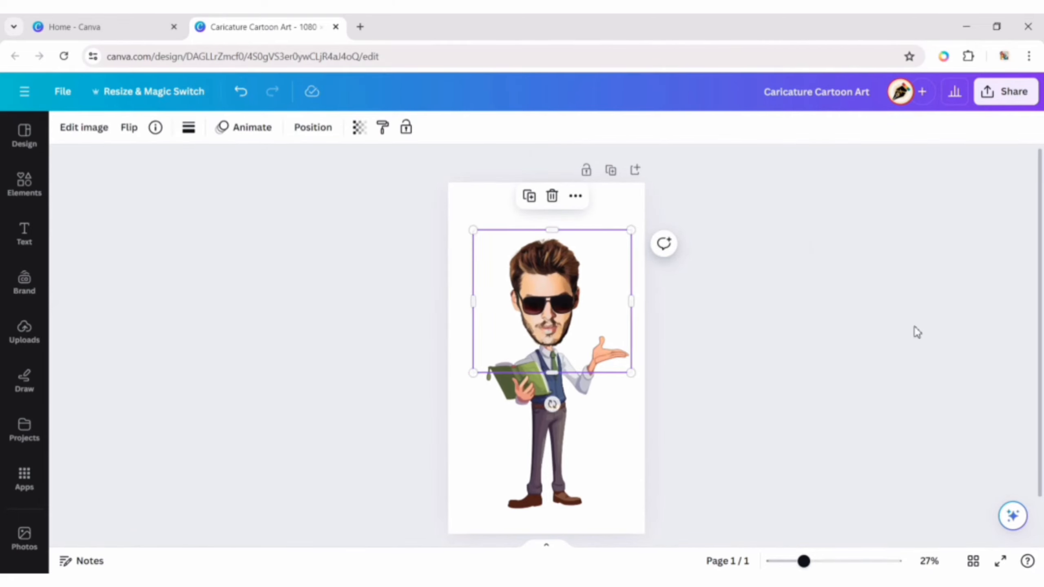
# Scale the head up to caricature proportions and realign it over the body's neck.
pyautogui.moveTo(635, 235); pyautogui.dragTo(699, 175)
pyautogui.moveTo(570, 263); pyautogui.dragTo(544, 276)
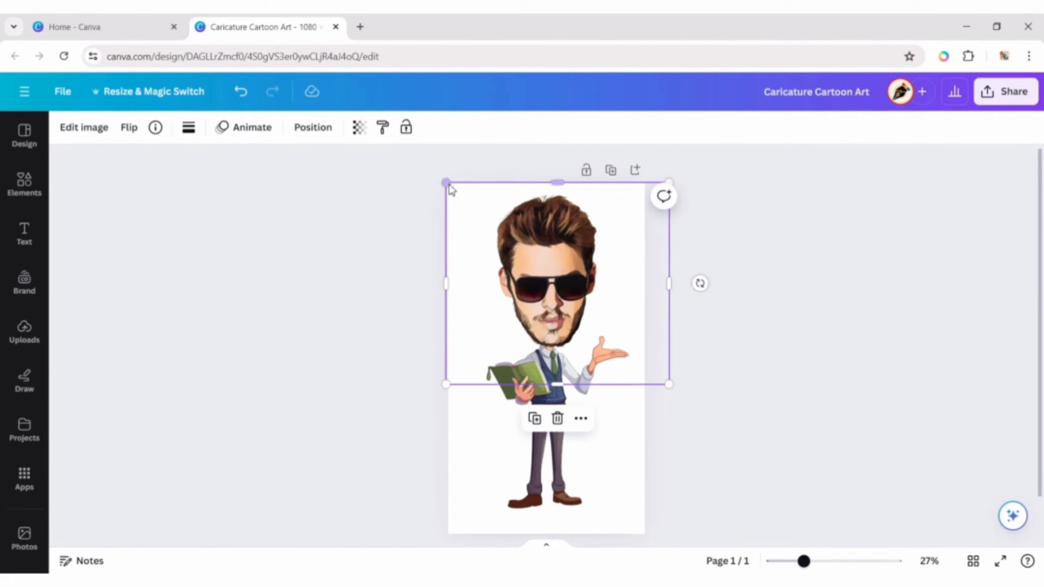
pyautogui.moveTo(449, 185); pyautogui.dragTo(462, 210)
pyautogui.moveTo(561, 287); pyautogui.dragTo(550, 282)
pyautogui.click(856, 291)
# Enlarge the head further, reposition it over the neck and nudge it slightly to the left.
pyautogui.click(570, 295)
pyautogui.moveTo(457, 199); pyautogui.dragTo(398, 151)
pyautogui.moveTo(492, 243); pyautogui.dragTo(521, 268)
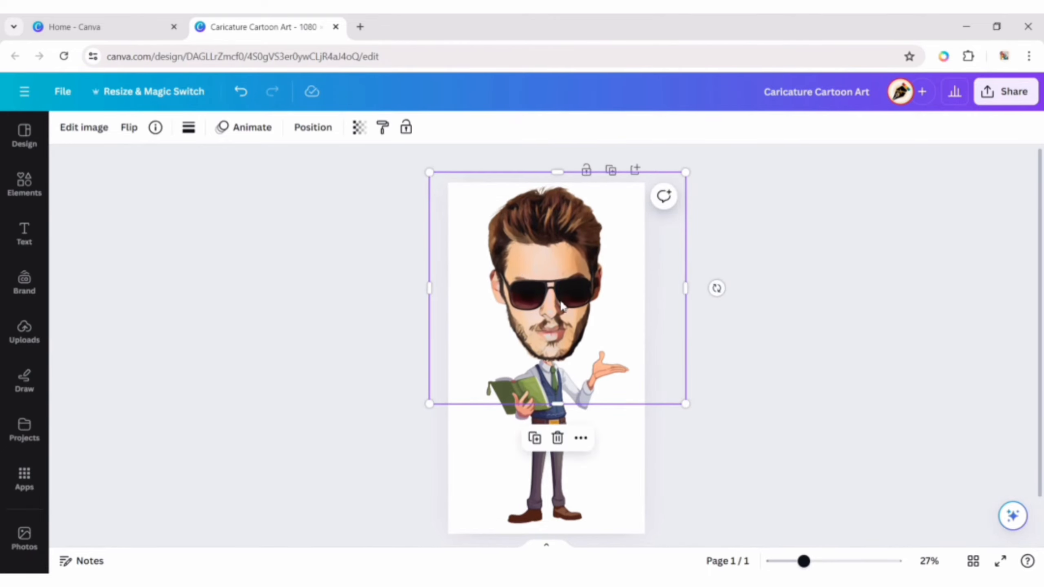
pyautogui.press('Left')
pyautogui.press('Left')
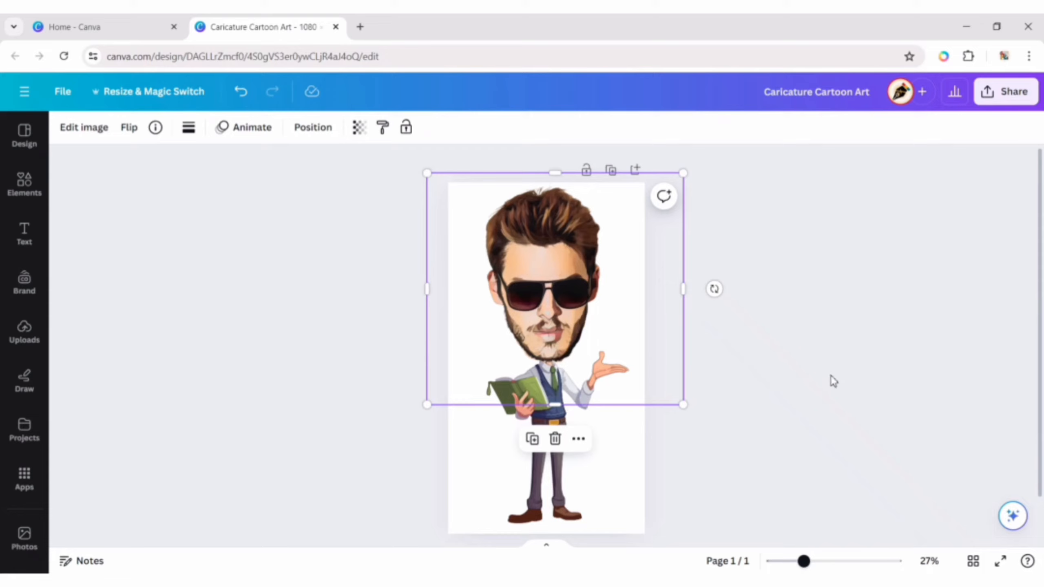
# Nudge the head upward in small increments to fine-tune how the chin meets the collar.
pyautogui.press('Up')
pyautogui.press('Up')
pyautogui.press('Up')
pyautogui.press('Up')
pyautogui.press('Up')
pyautogui.press('Up')
pyautogui.press('Up')
pyautogui.press('Up')
pyautogui.press('Up')
pyautogui.press('Up')
pyautogui.press('Up')
pyautogui.press('Up')
pyautogui.press('Up')
pyautogui.press('Up')
pyautogui.press('Up')
pyautogui.press('Up')
pyautogui.press('Up')
pyautogui.press('Up')
pyautogui.press('Down')
pyautogui.press('Down')
# Select the head and body together, scale them down slightly and recentre the caricature on the page.
pyautogui.keyDown('shift'); pyautogui.click(560, 480); pyautogui.keyUp('shift')
pyautogui.moveTo(683, 523); pyautogui.dragTo(676, 515)
pyautogui.moveTo(550, 336); pyautogui.dragTo(555, 348)
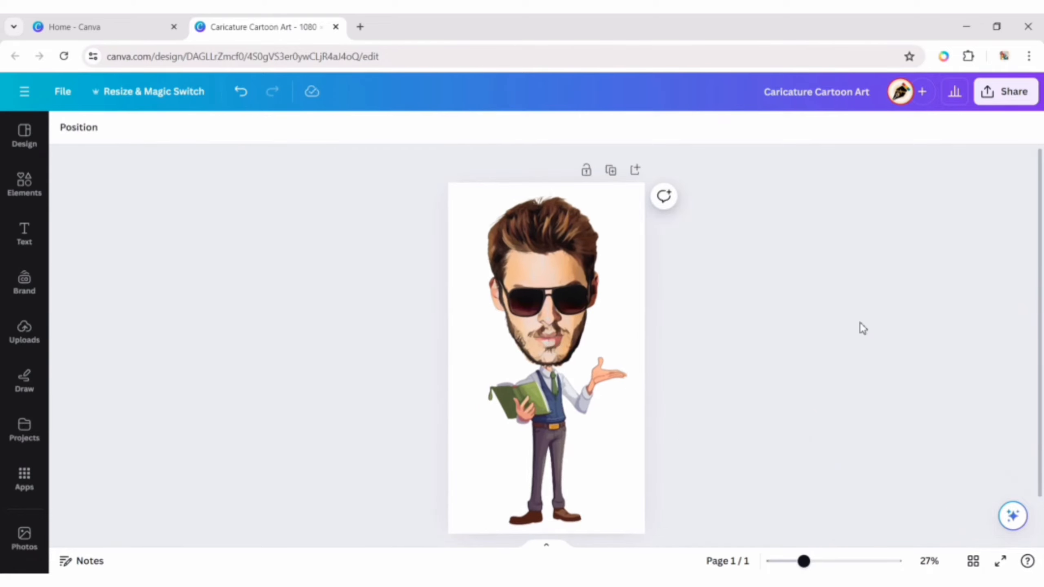
# Download the caricature as a PNG at size 1 (1,080 × 1,920 px) with a transparent background.
pyautogui.click(1004, 92)
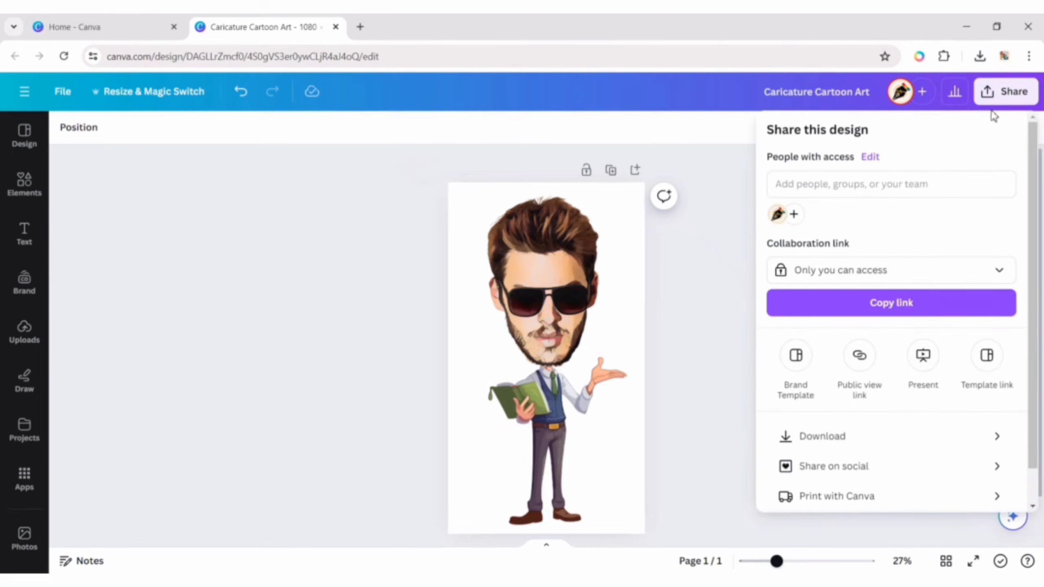
pyautogui.click(921, 438)
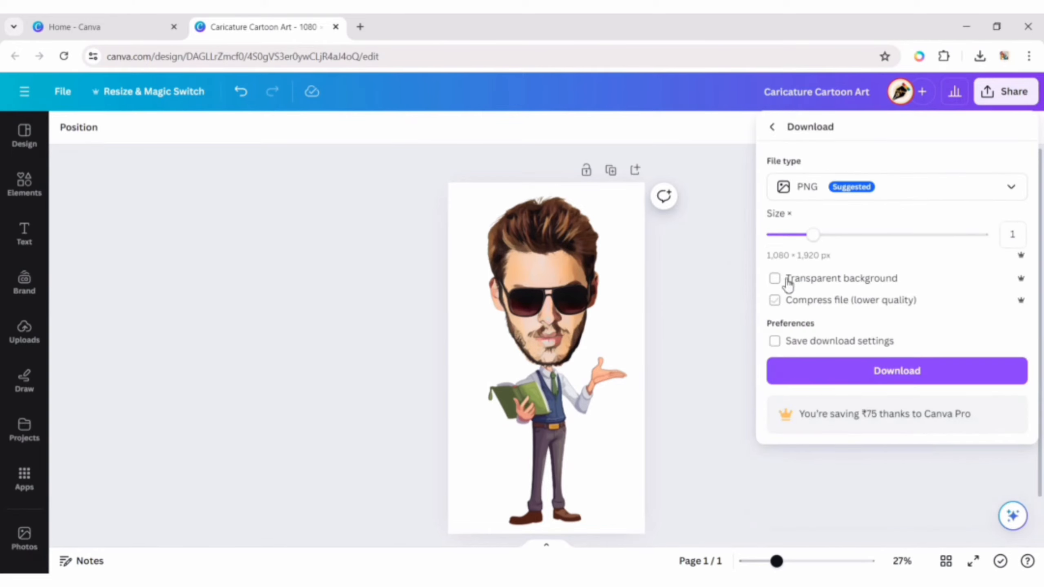
pyautogui.click(892, 371)
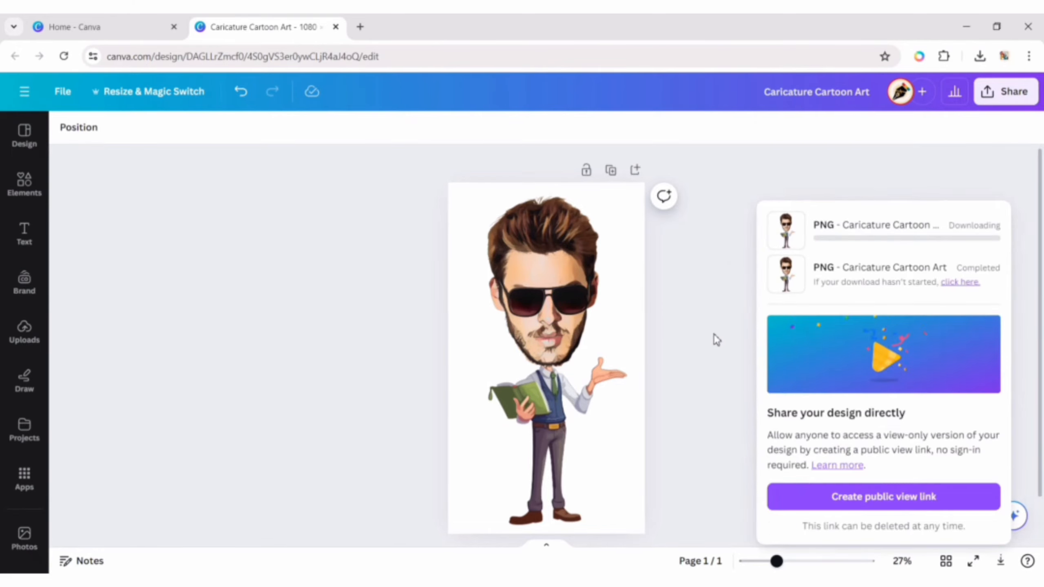
pyautogui.click(716, 327)
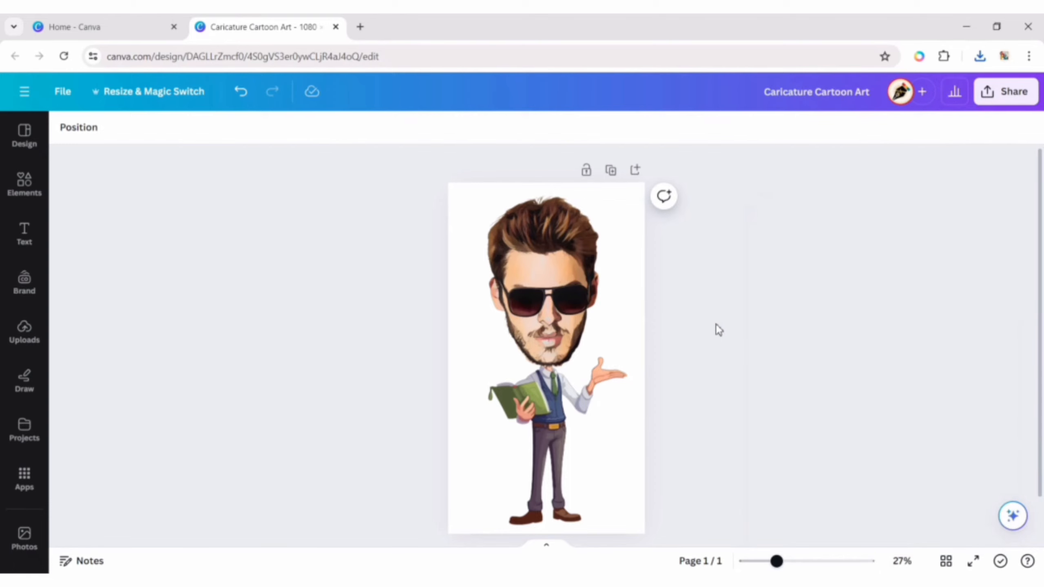
# Add the freshly downloaded "Caricature Cartoon Art (1).png" to the design's uploads.
pyautogui.click(980, 56)
pyautogui.moveTo(873, 117); pyautogui.dragTo(175, 345)
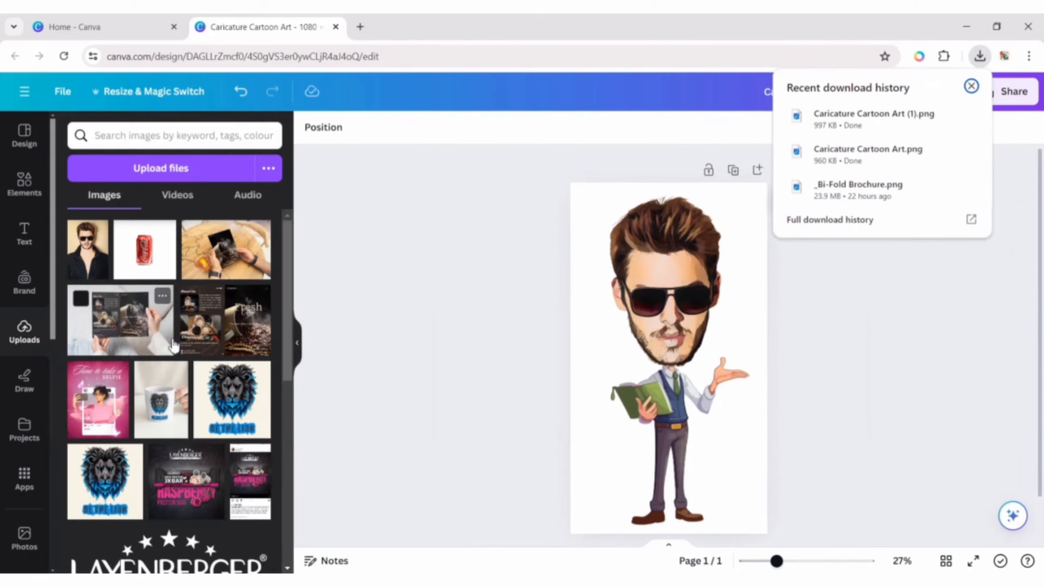
pyautogui.click(449, 317)
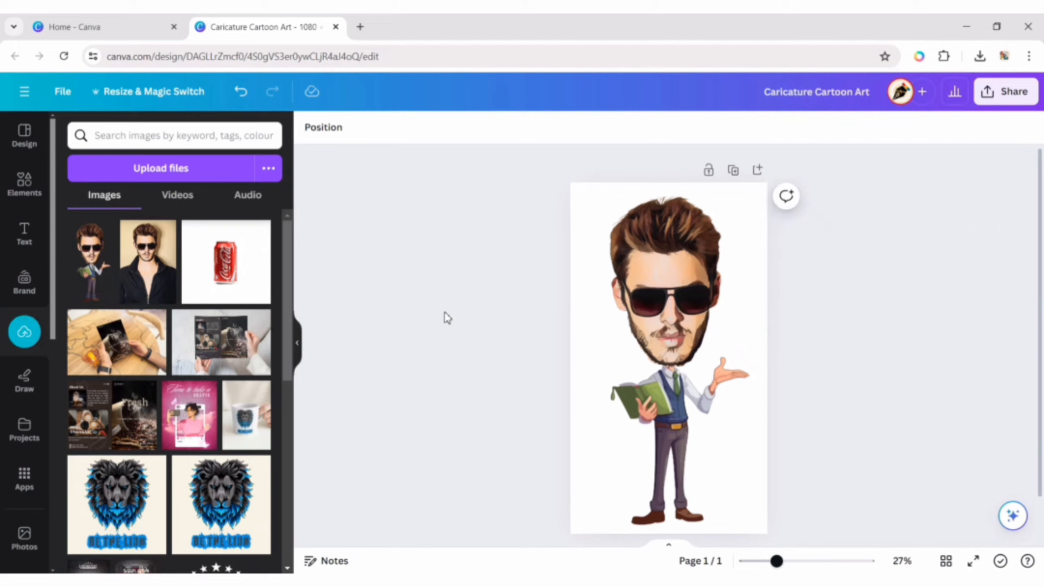
# Add a second page and place the uploaded caricature image on it.
pyautogui.click(757, 171)
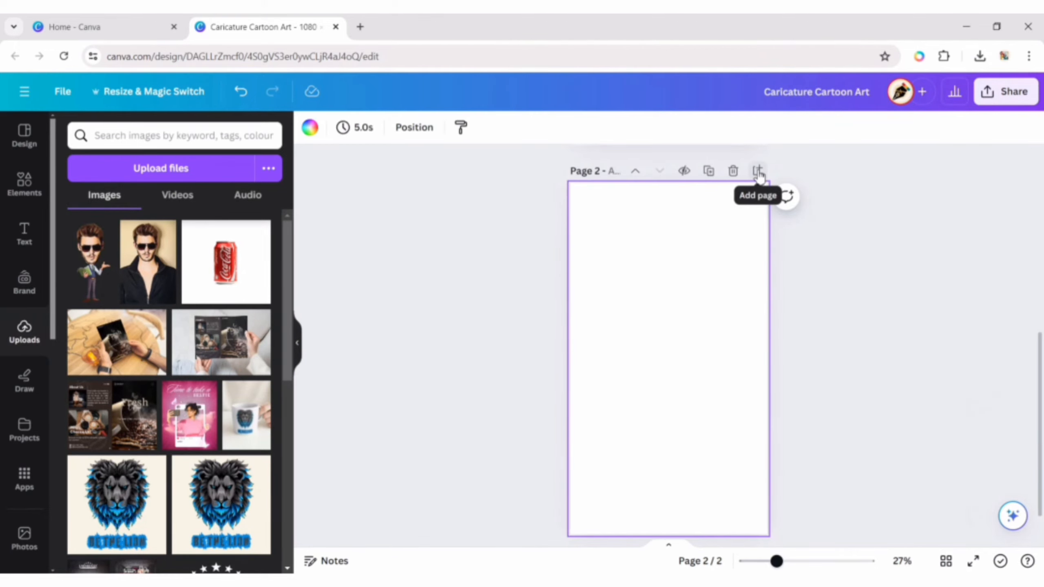
pyautogui.click(82, 234)
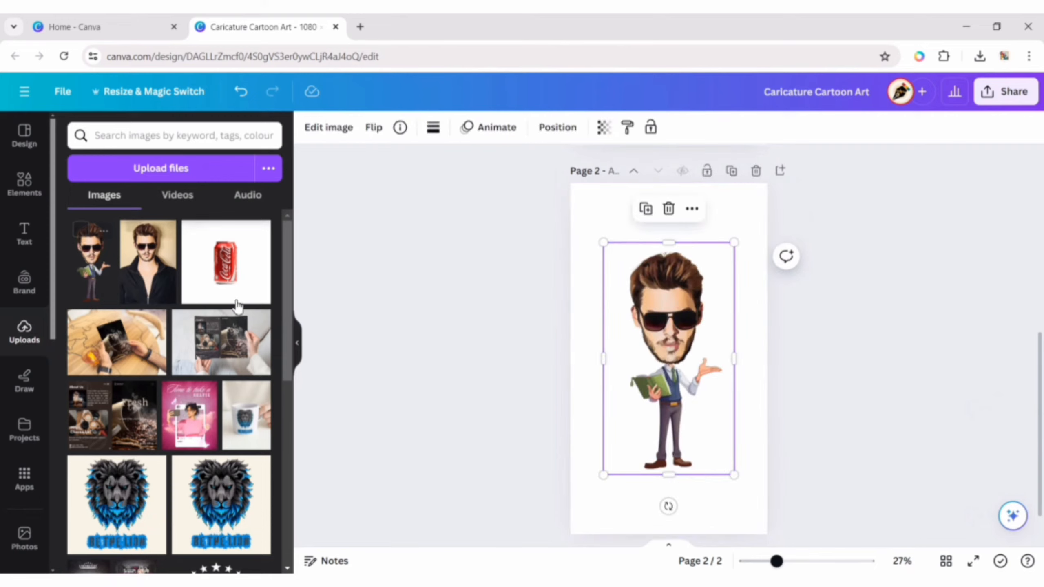
pyautogui.click(296, 347)
pyautogui.click(731, 369)
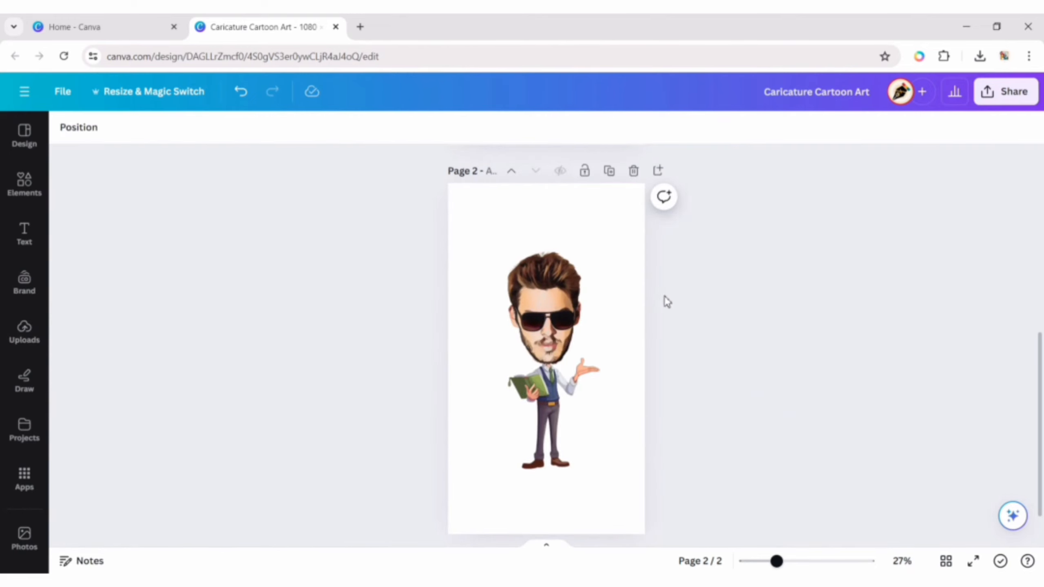
# Fill page 2's background with a custom solid coral pink, about #FF4D72.
pyautogui.click(626, 268)
pyautogui.click(65, 128)
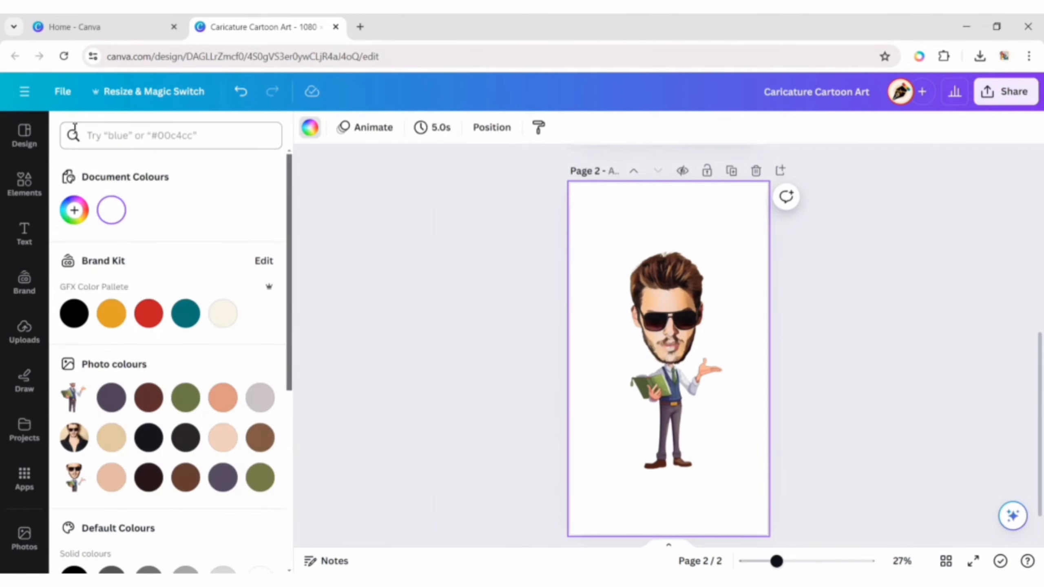
pyautogui.moveTo(290, 230); pyautogui.dragTo(291, 188)
pyautogui.click(147, 342)
pyautogui.click(74, 210)
pyautogui.moveTo(197, 282); pyautogui.dragTo(253, 274)
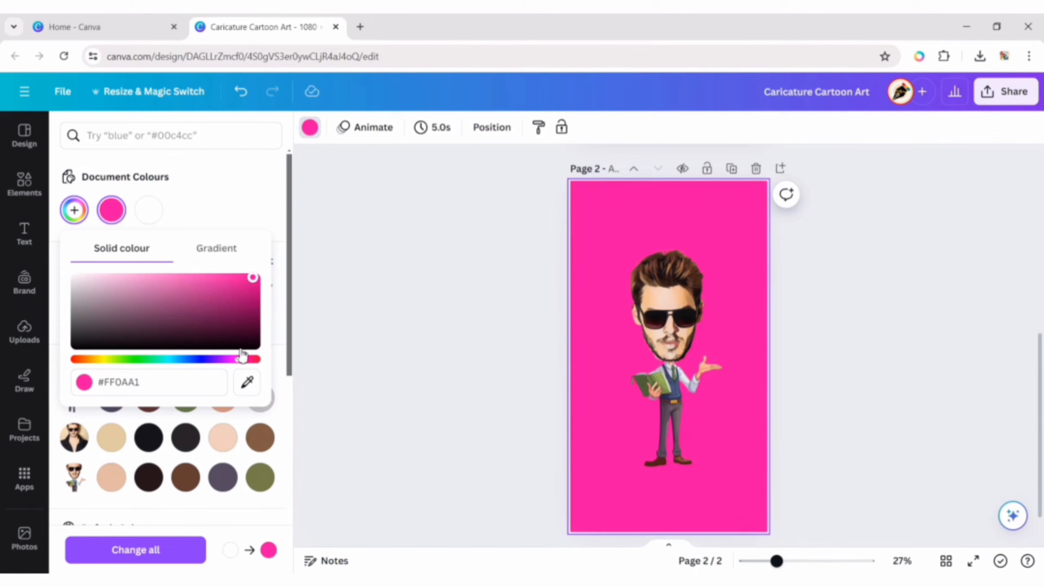
pyautogui.moveTo(238, 359); pyautogui.dragTo(249, 360)
pyautogui.moveTo(253, 278); pyautogui.dragTo(199, 277)
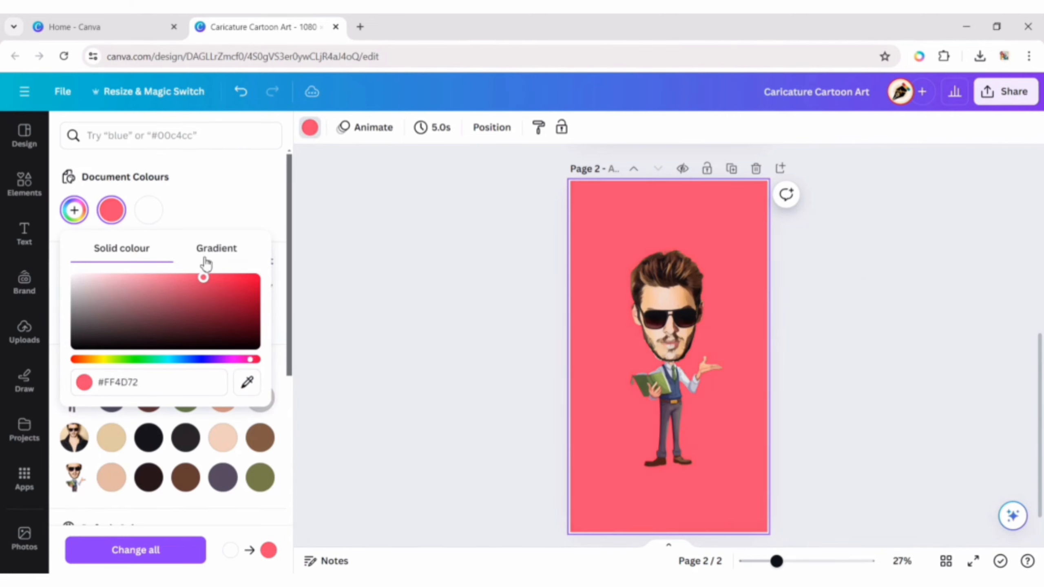
pyautogui.click(974, 358)
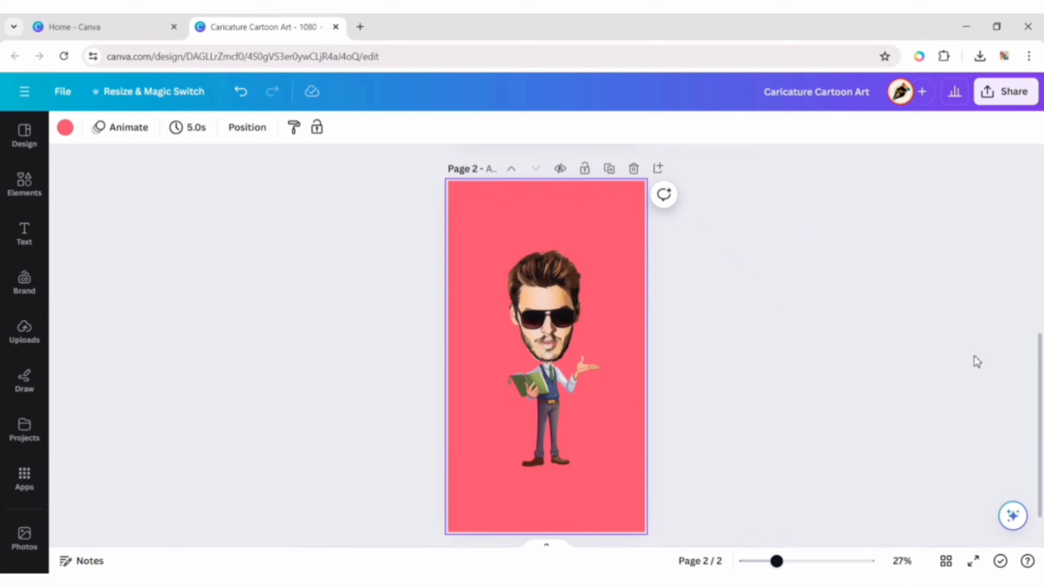
# Apply the Outline shadow effect to the caricature image on page 2.
pyautogui.click(560, 358)
pyautogui.click(93, 127)
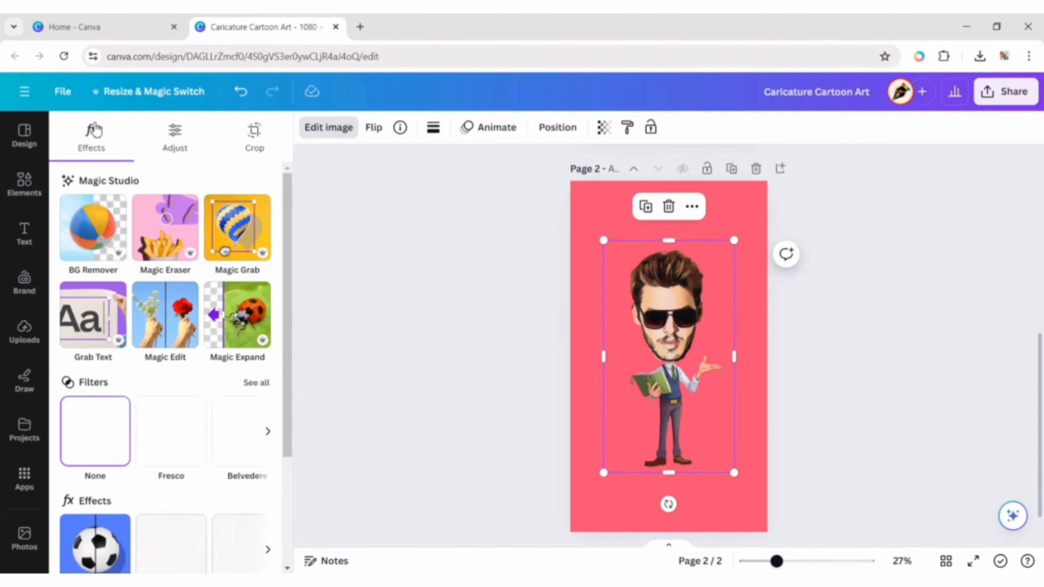
pyautogui.scroll(-3, 164, 370)
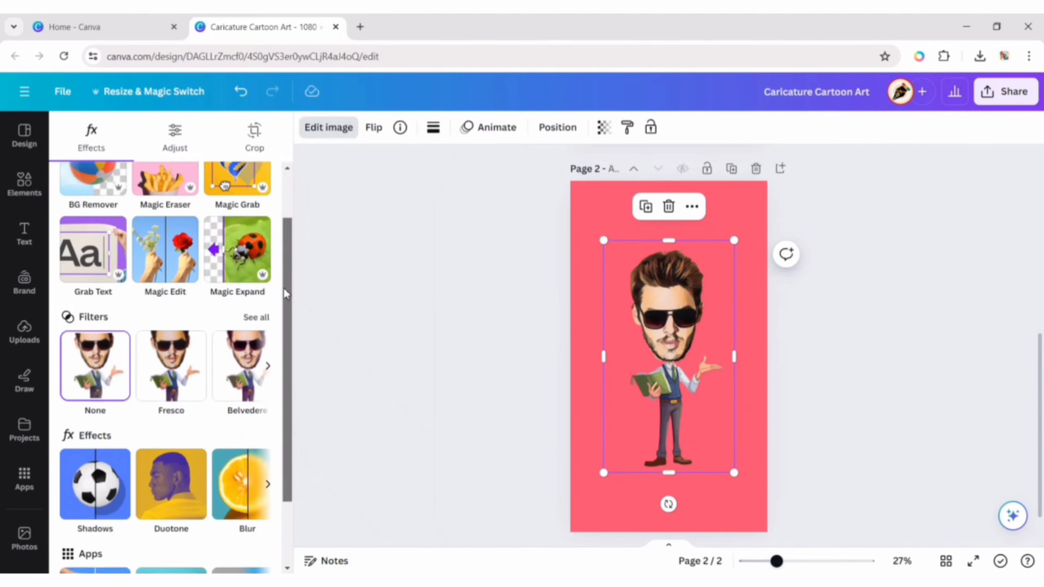
pyautogui.click(97, 456)
pyautogui.click(242, 284)
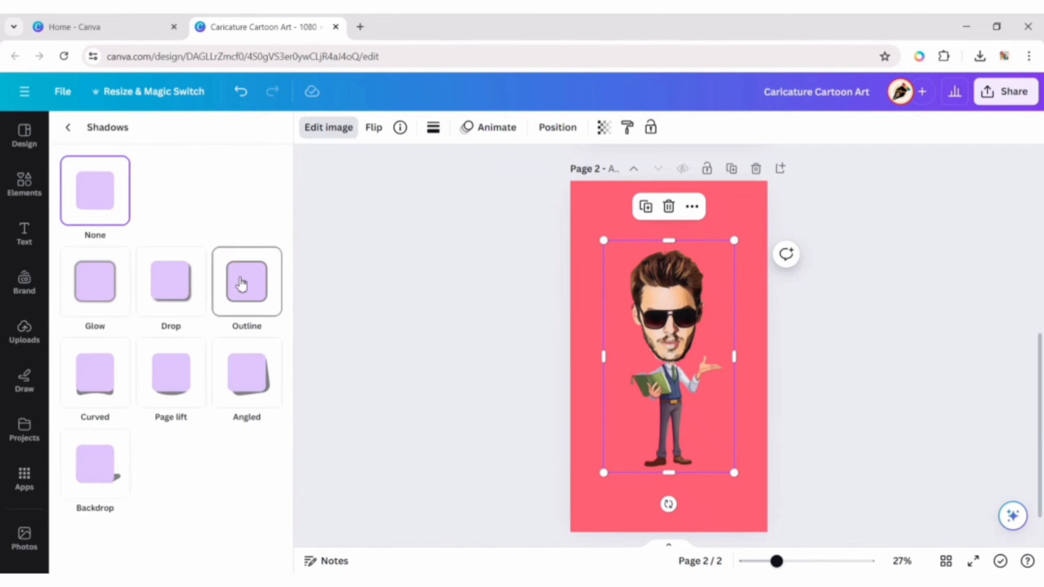
pyautogui.moveTo(286, 283); pyautogui.dragTo(293, 361)
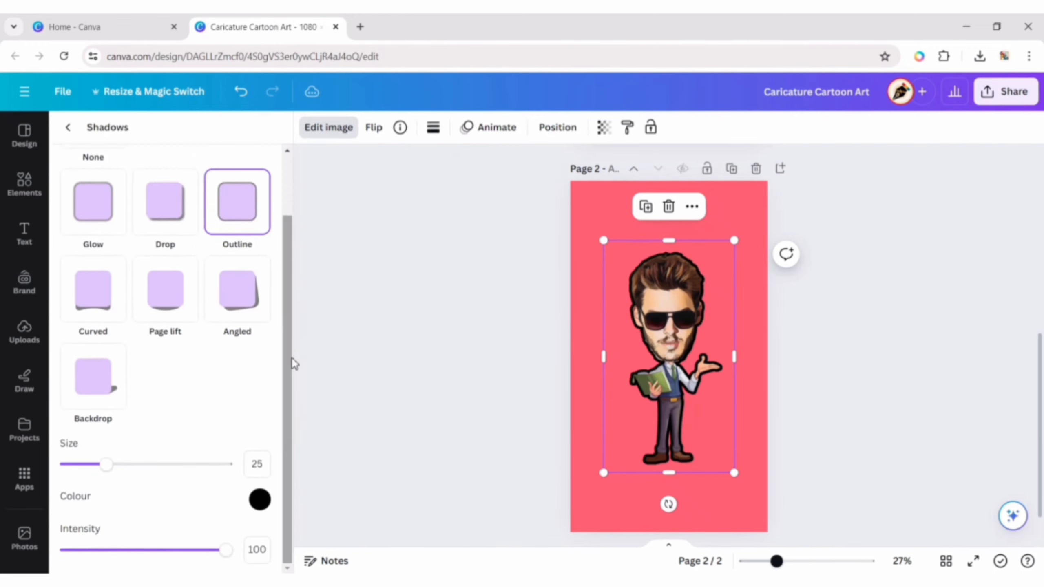
# Change the caricature's outline colour to white, #FFFFFF.
pyautogui.click(259, 499)
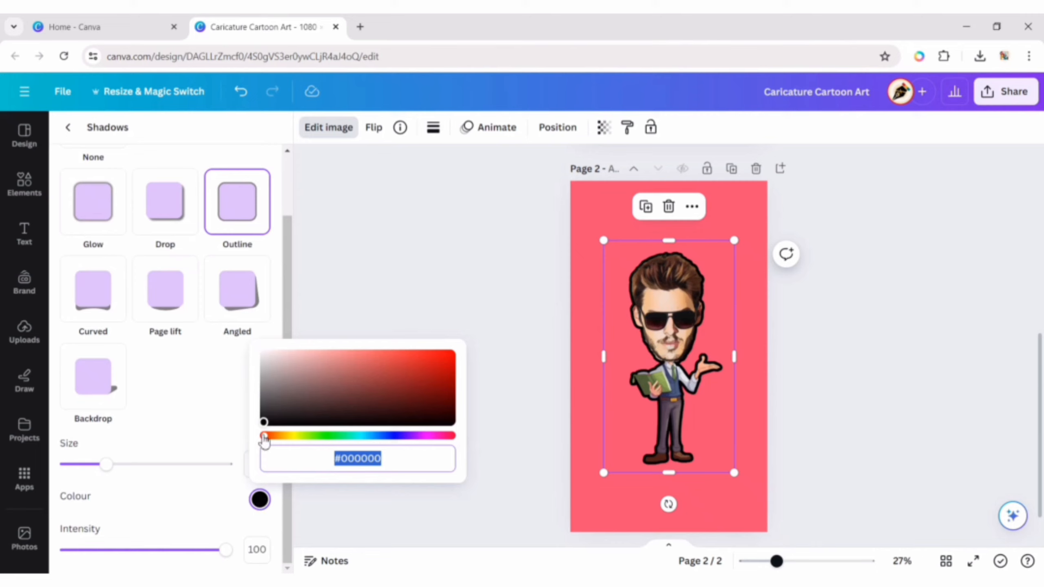
pyautogui.moveTo(263, 423); pyautogui.dragTo(248, 331)
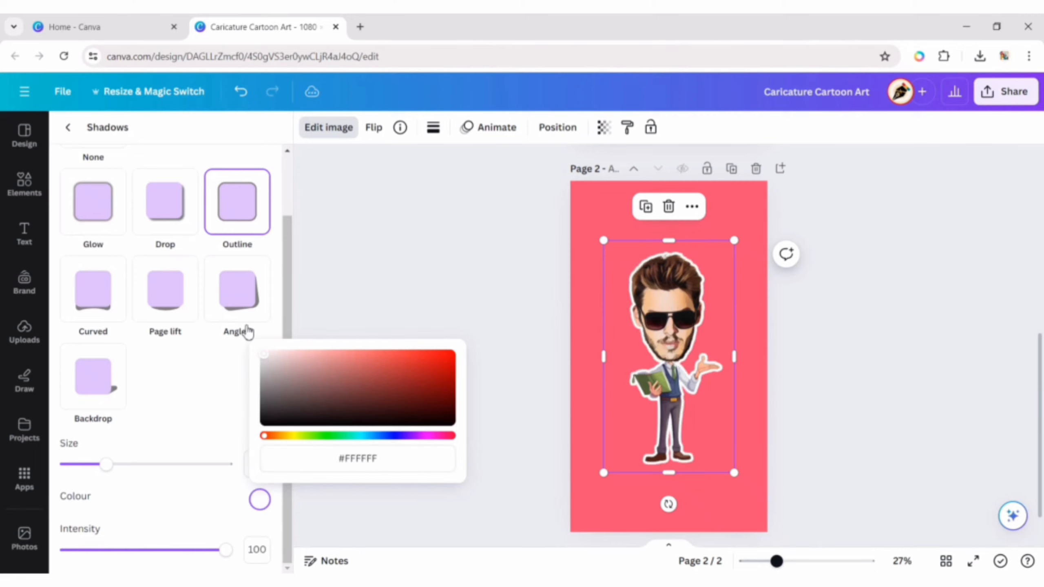
pyautogui.click(190, 398)
pyautogui.click(516, 375)
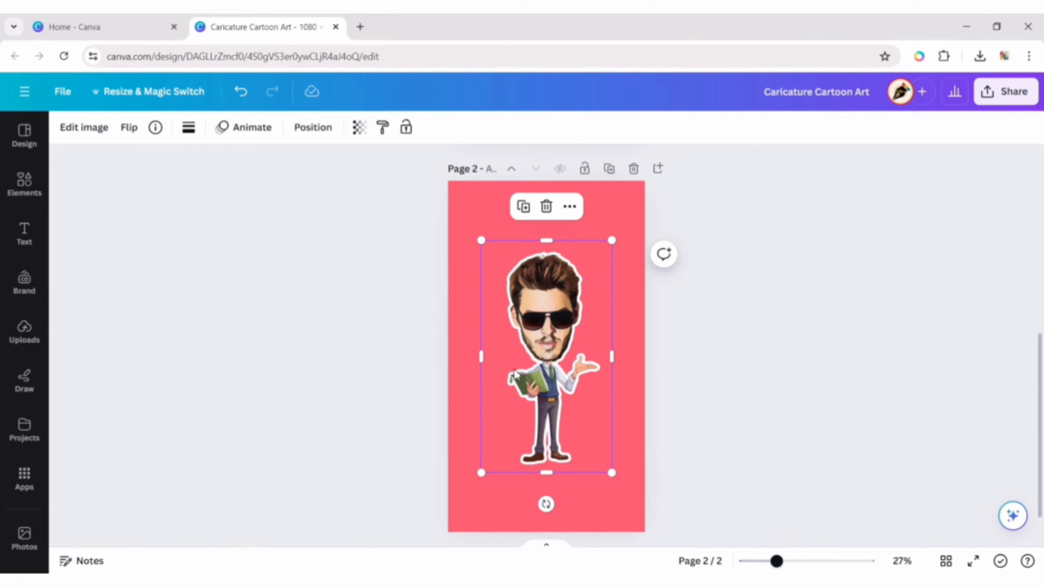
# Move the outlined caricature to the page's upper-left corner and scale it up to fill more of the page.
pyautogui.moveTo(537, 351); pyautogui.dragTo(503, 289)
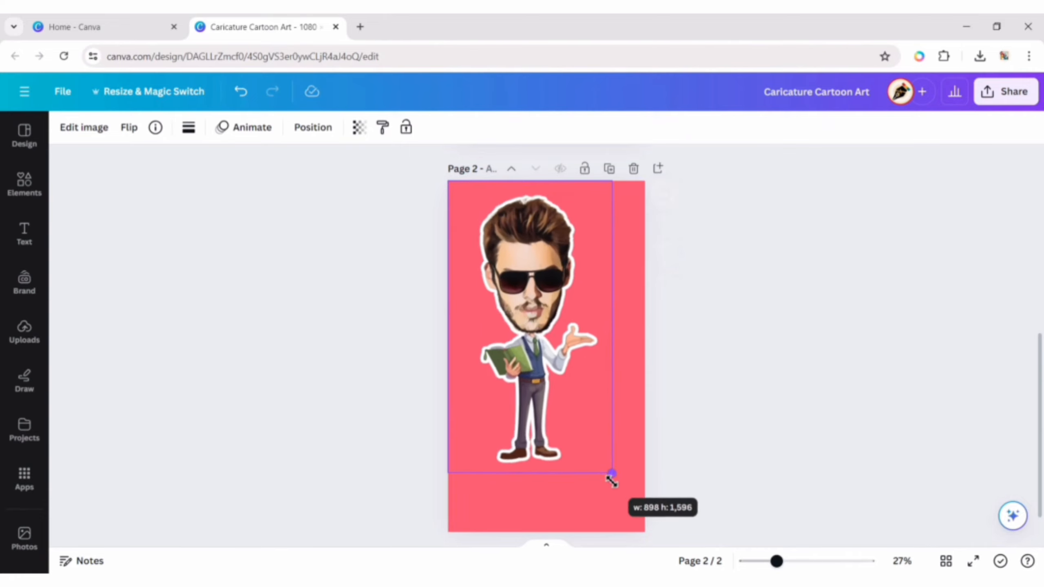